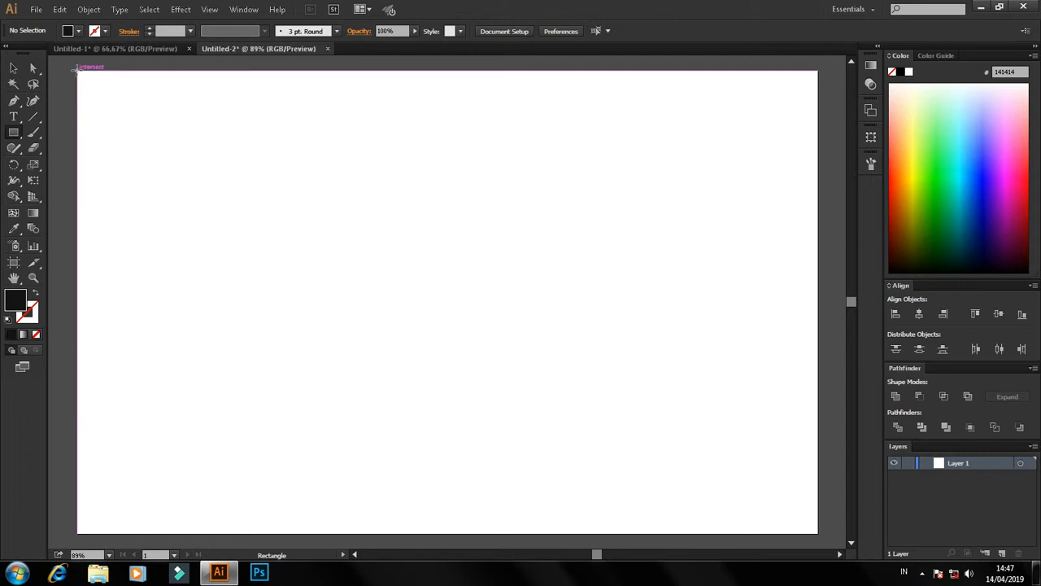
Cover the artboard with a 1280 × 800 pt rectangle filled #141414 and apply a Regular Grain texture with slightly lower contrast
drag(75, 70, 818, 533)
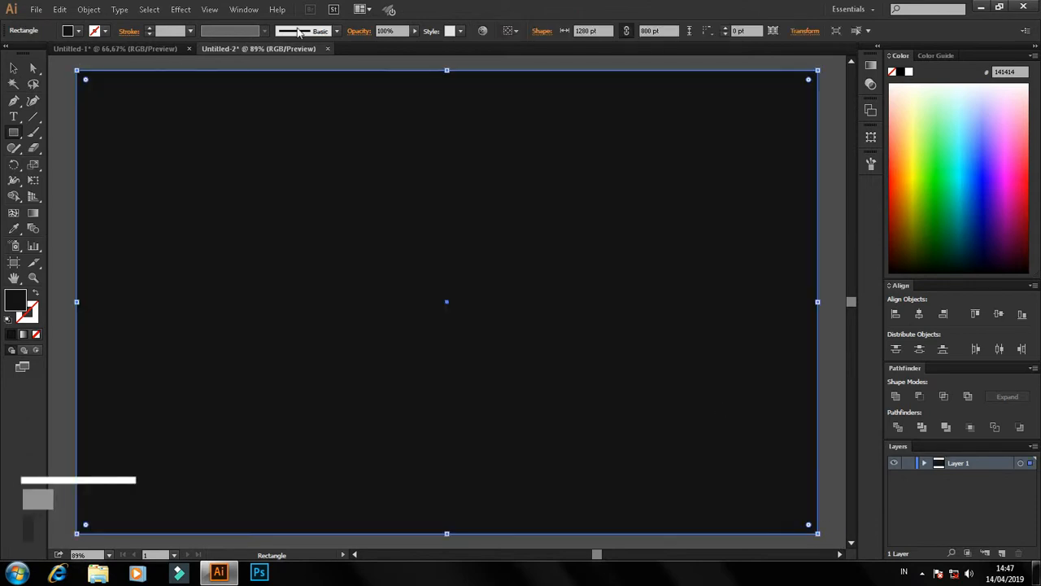
click(31, 70)
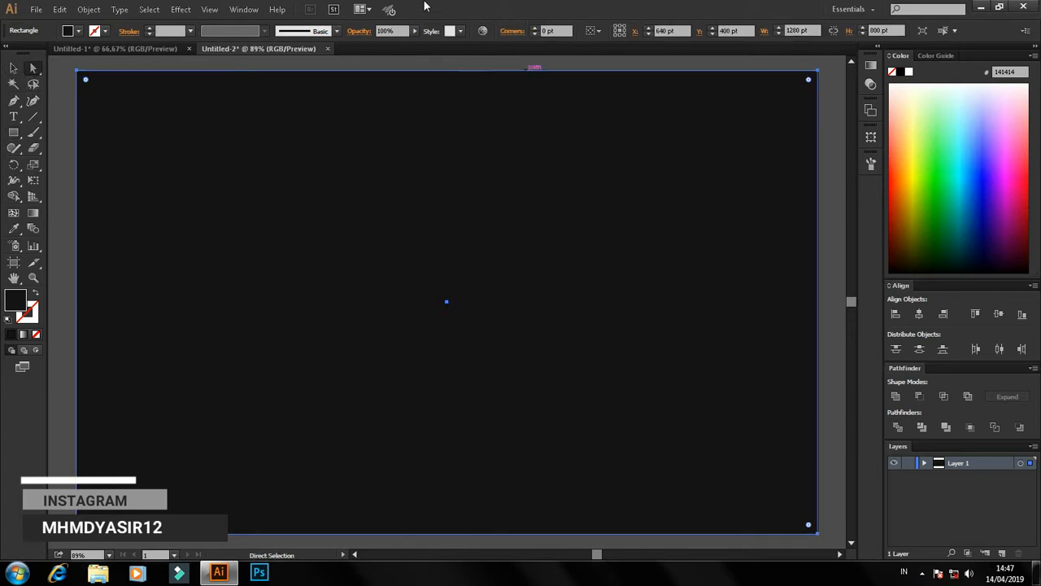
click(181, 11)
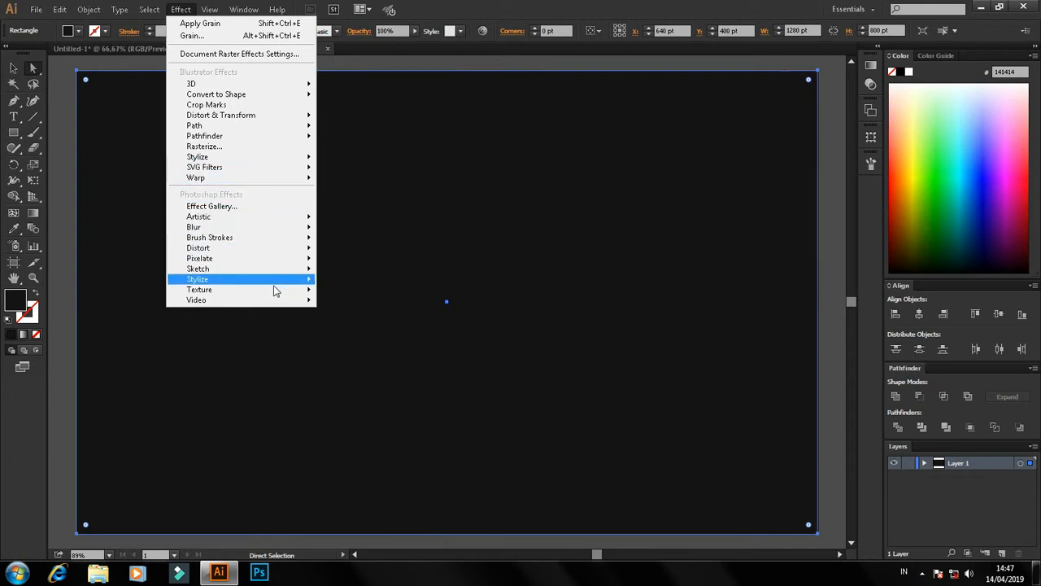
mouse_move(276, 294)
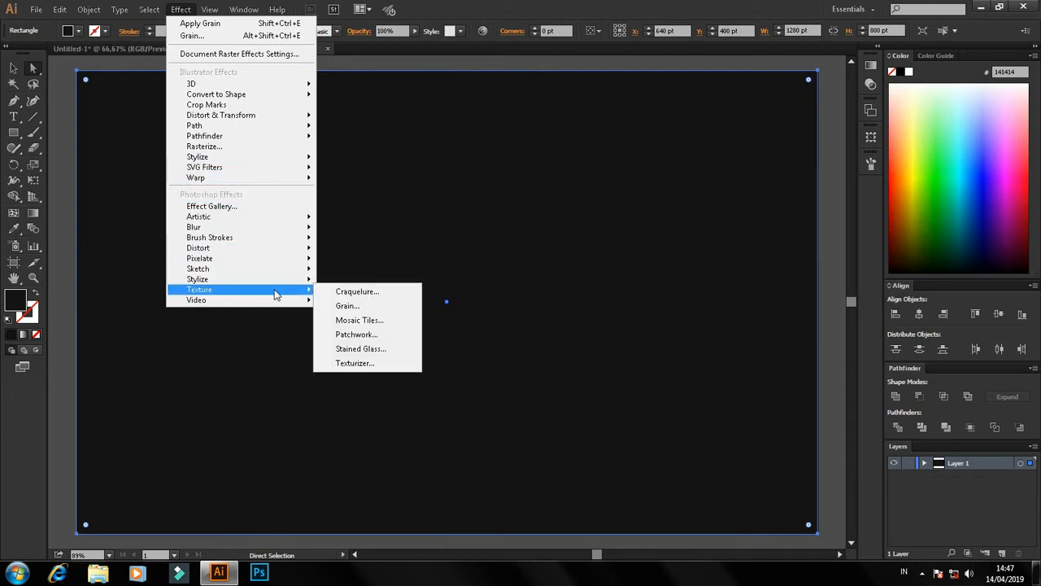
click(348, 308)
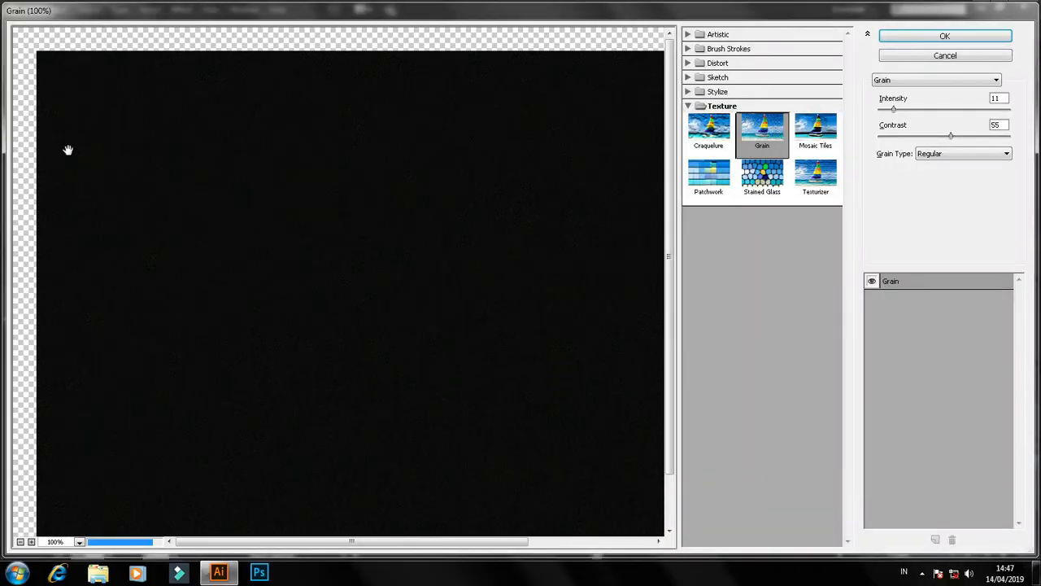
drag(362, 284, 337, 269)
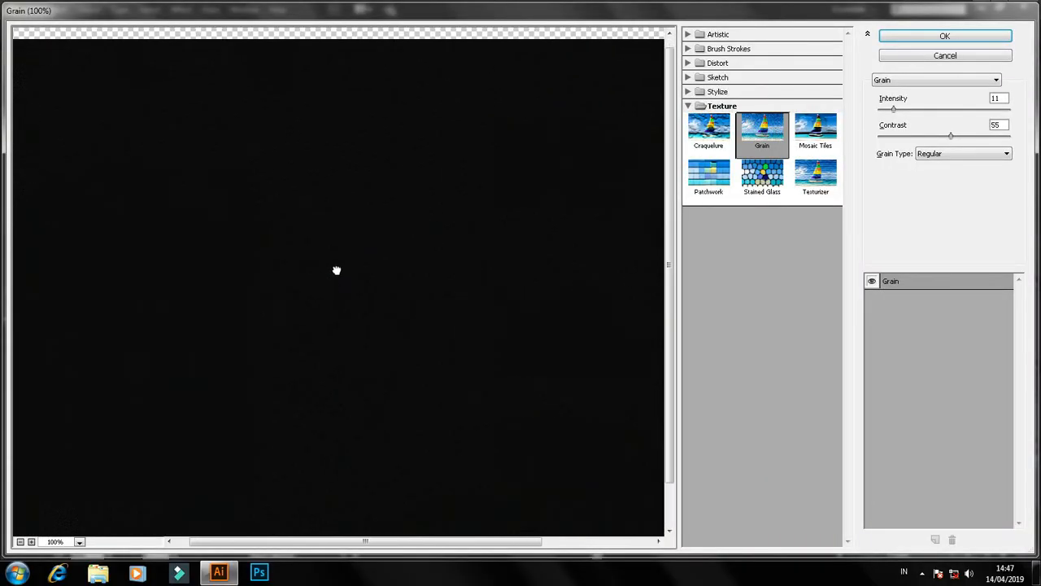
drag(950, 135, 947, 137)
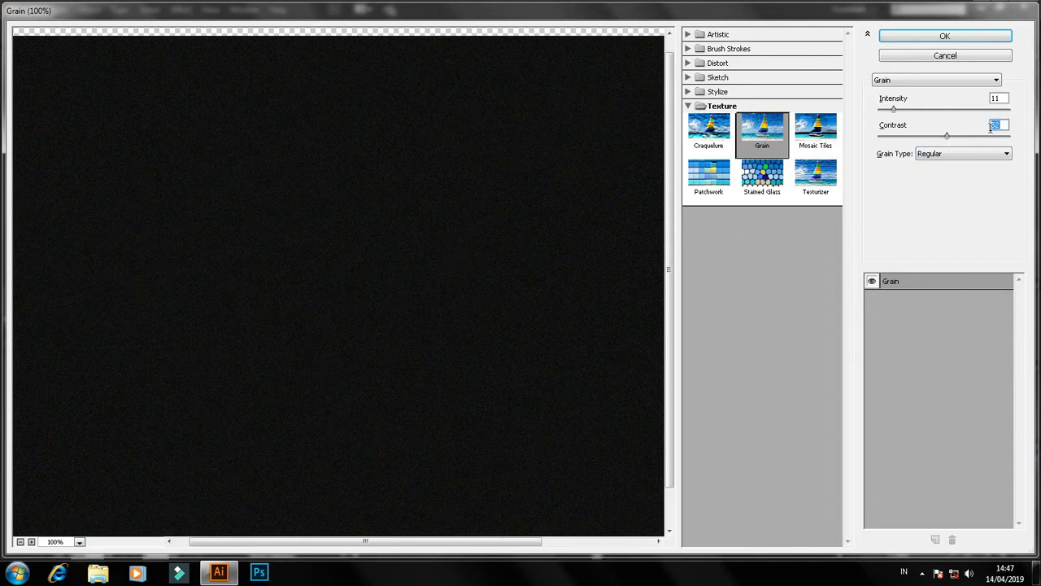
click(944, 36)
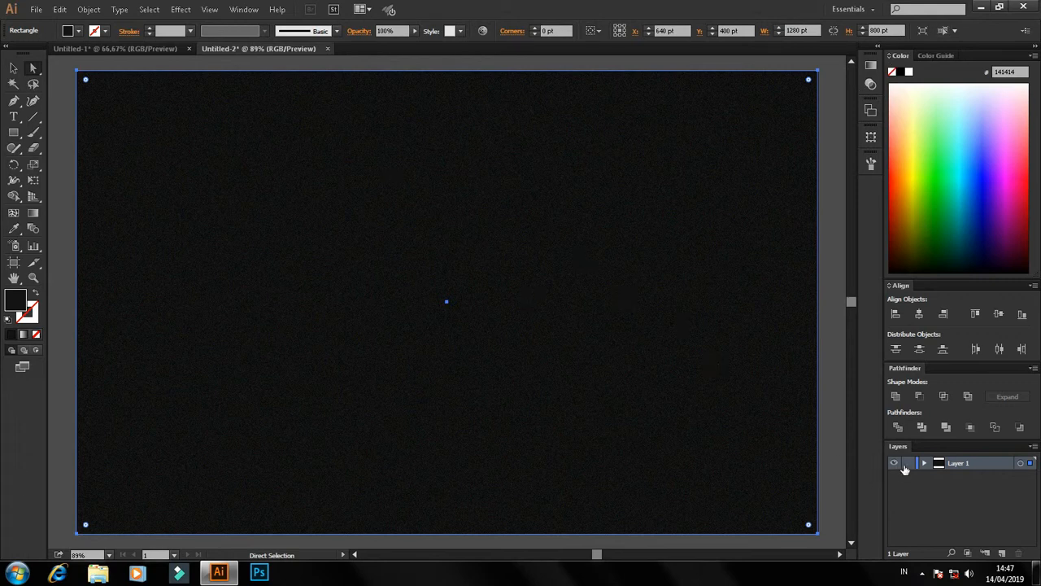
Lock the background layer and add a new layer above it
click(907, 463)
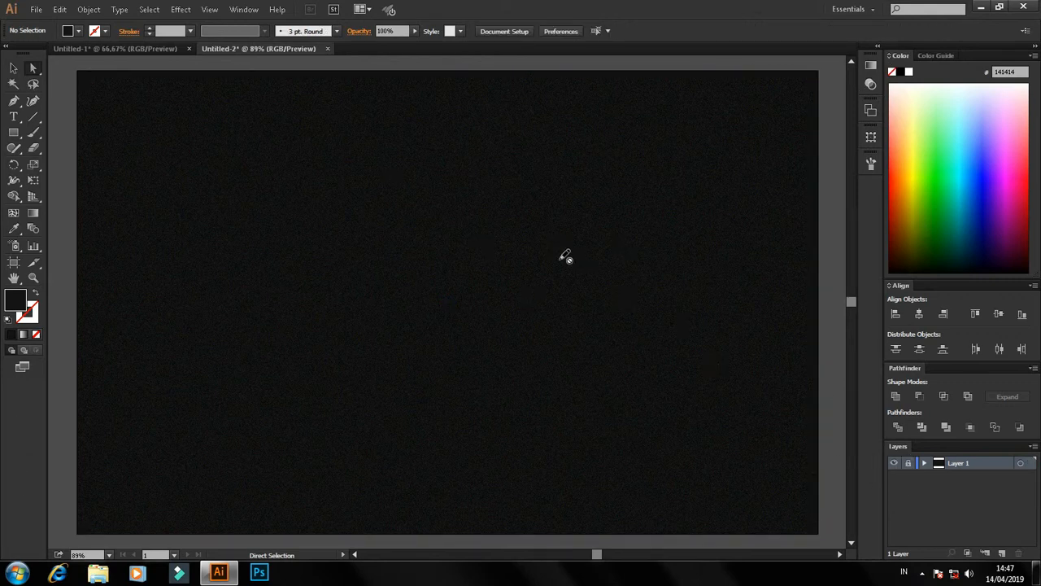
click(1003, 553)
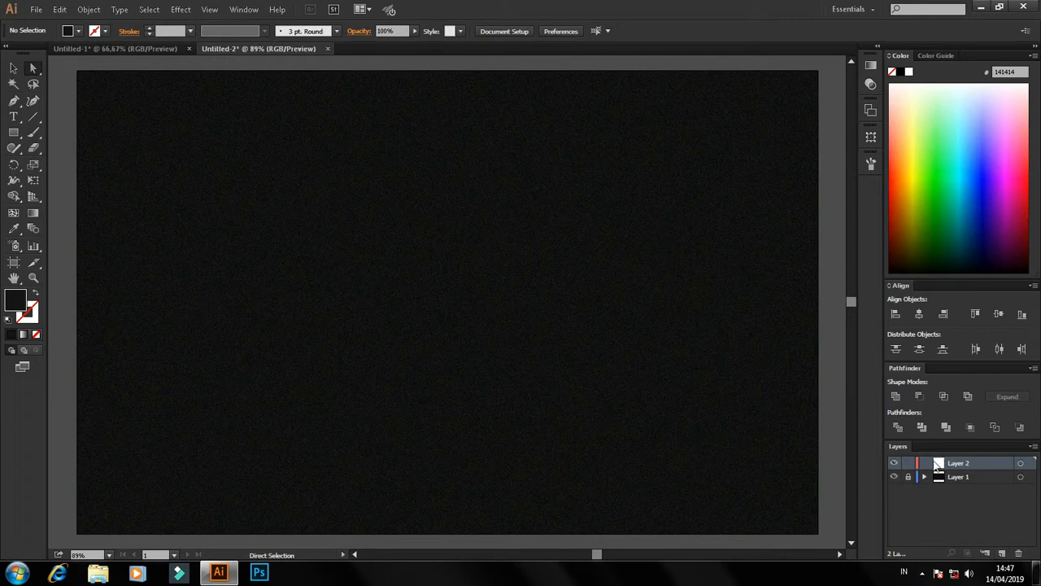
Draw a circle about 363 pt in diameter near the artboard's middle, filled with gray #bcbcbc
click(12, 133)
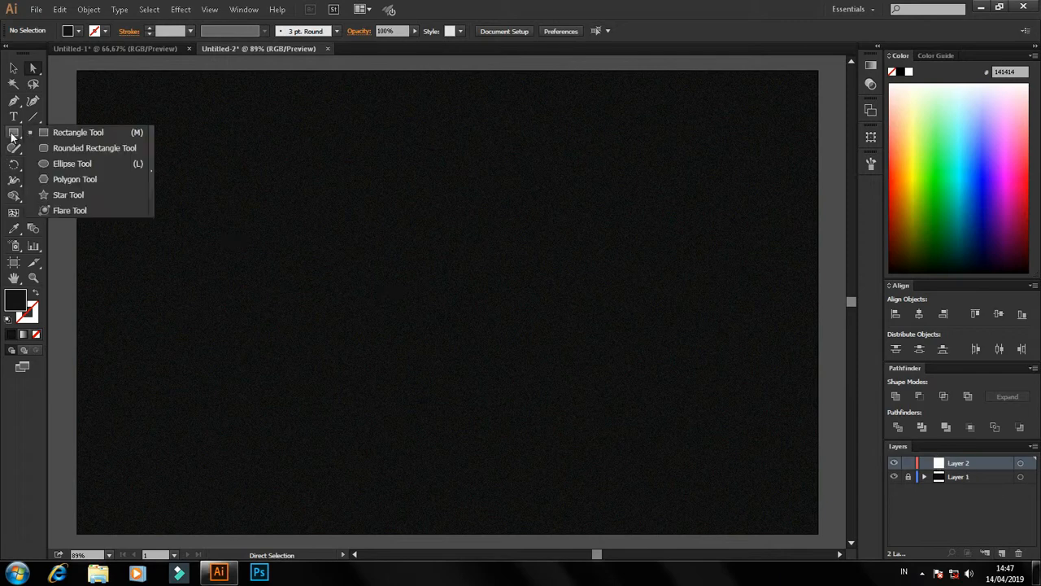
click(70, 164)
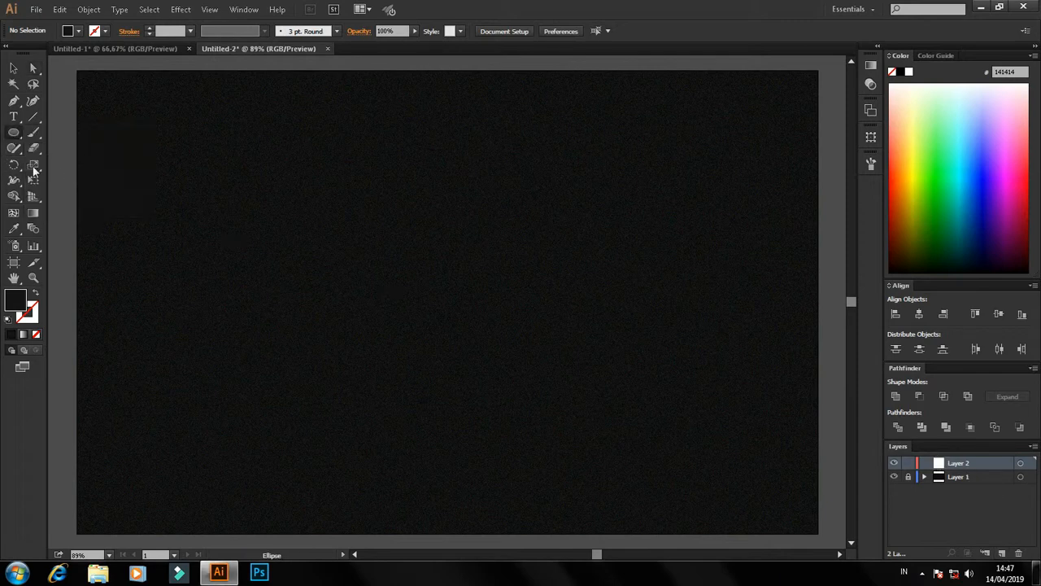
double_click(16, 301)
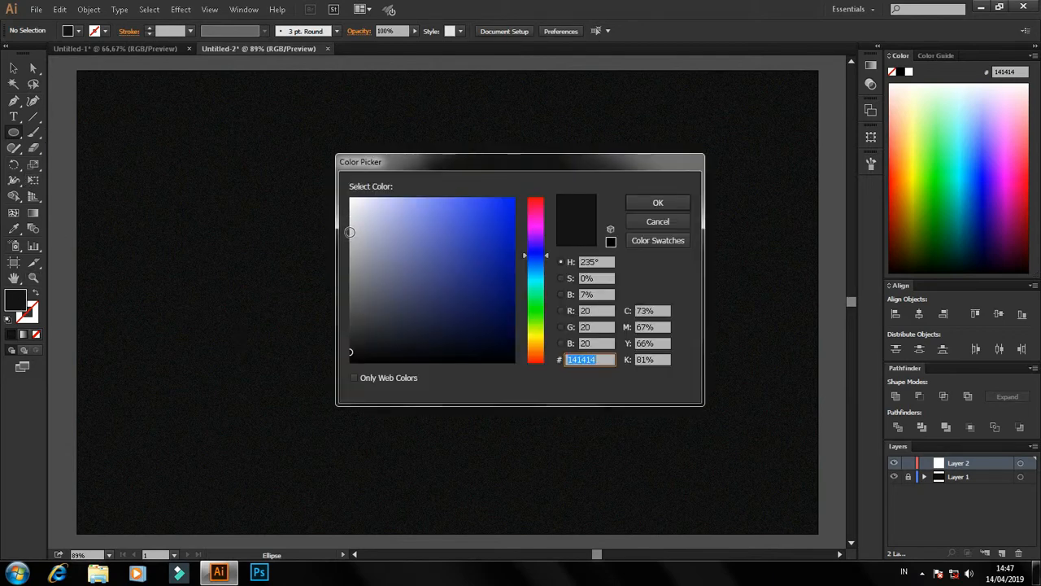
text(bcbcbc)
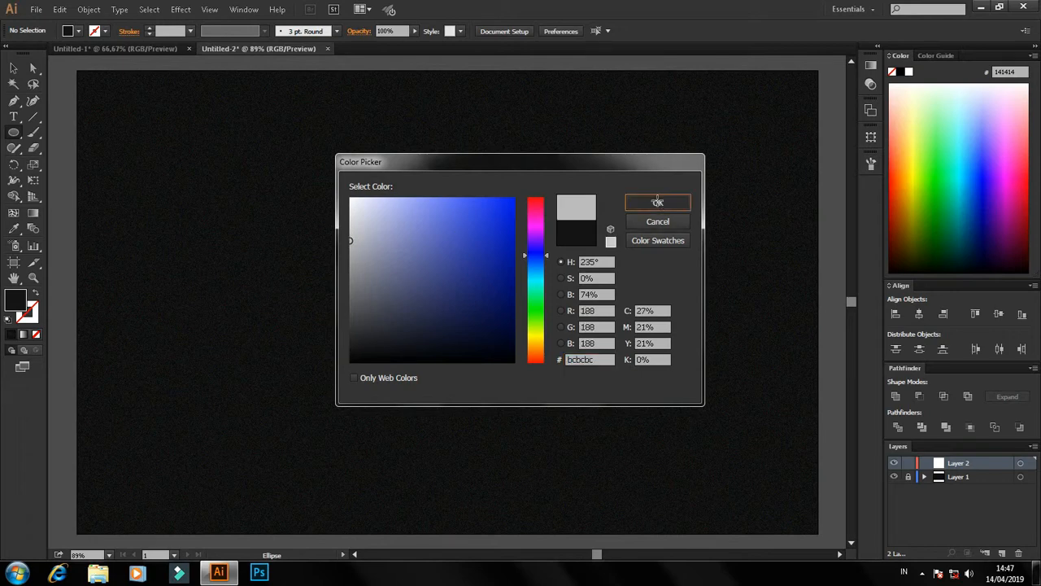
click(658, 202)
drag(374, 196, 566, 402)
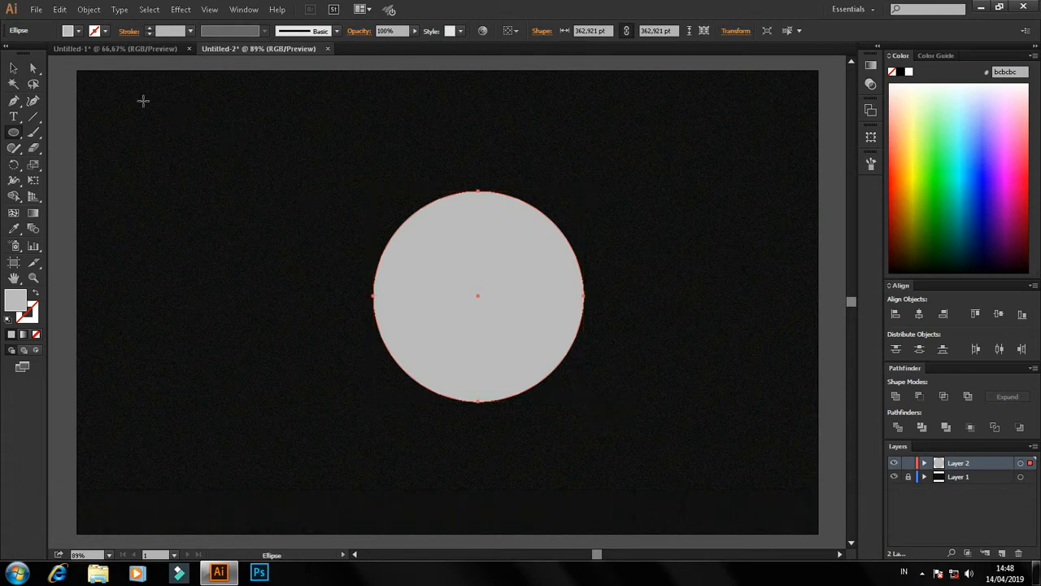
Scale the gray circle down to about 322 pt and move it to the artboard's center at 640, 400 pt
key(v)
key(a)
key(v)
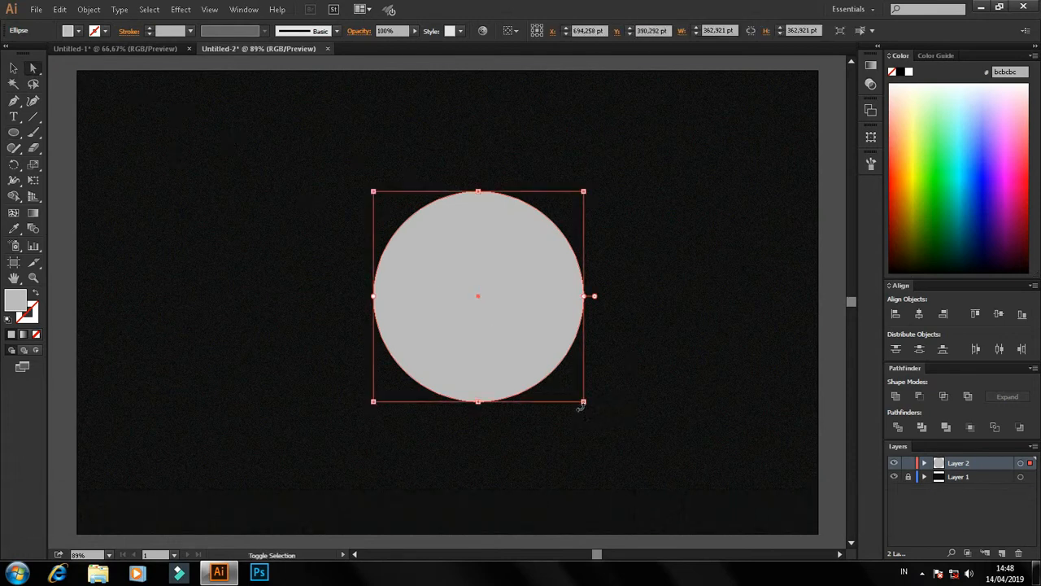
drag(580, 406, 557, 384)
key(a)
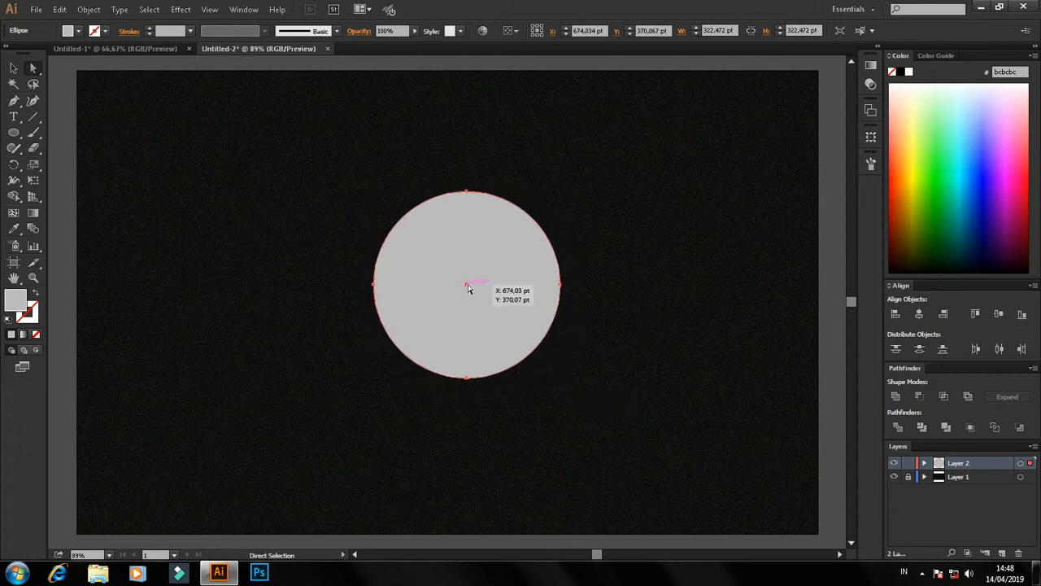
drag(467, 287, 448, 302)
click(626, 449)
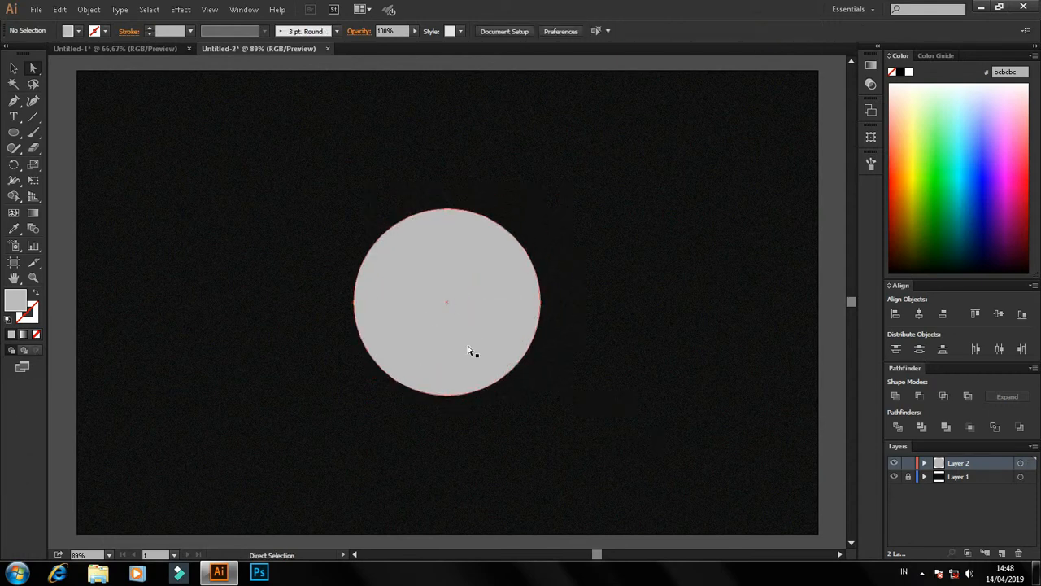
click(456, 300)
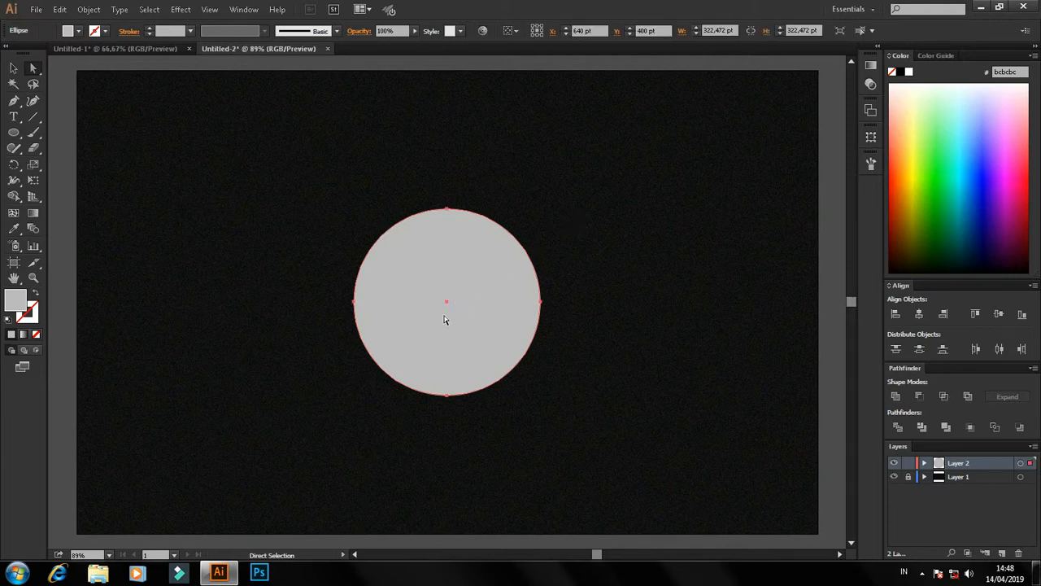
right_click(481, 280)
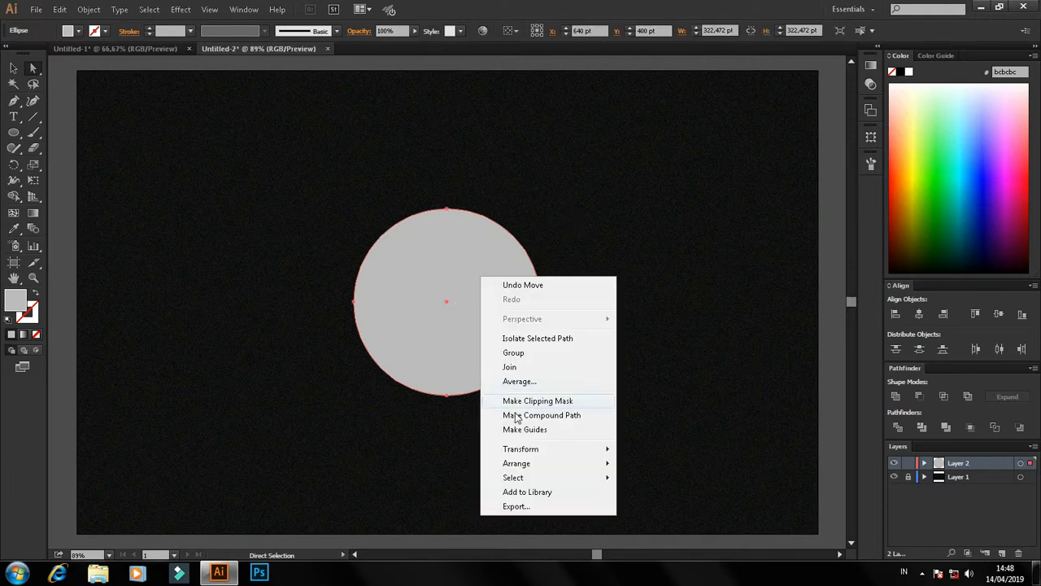
key(Escape)
key(v)
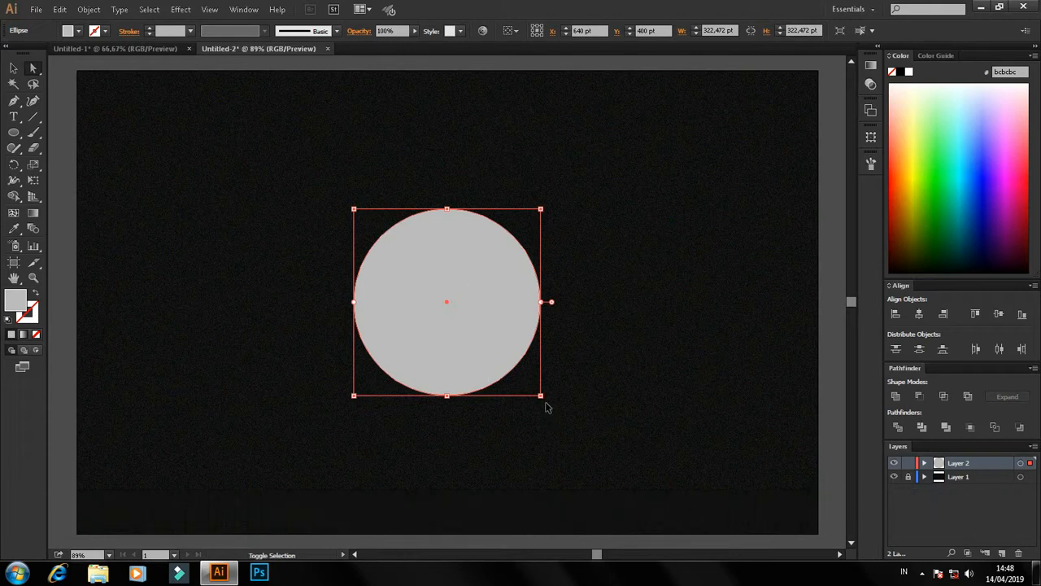
drag(542, 398, 527, 383)
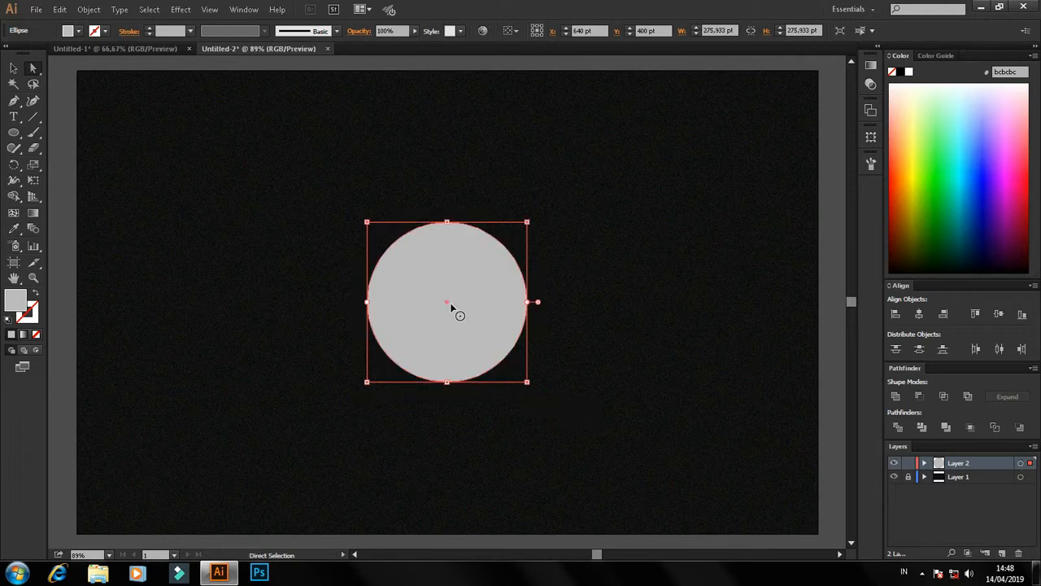
key(ctrl+z)
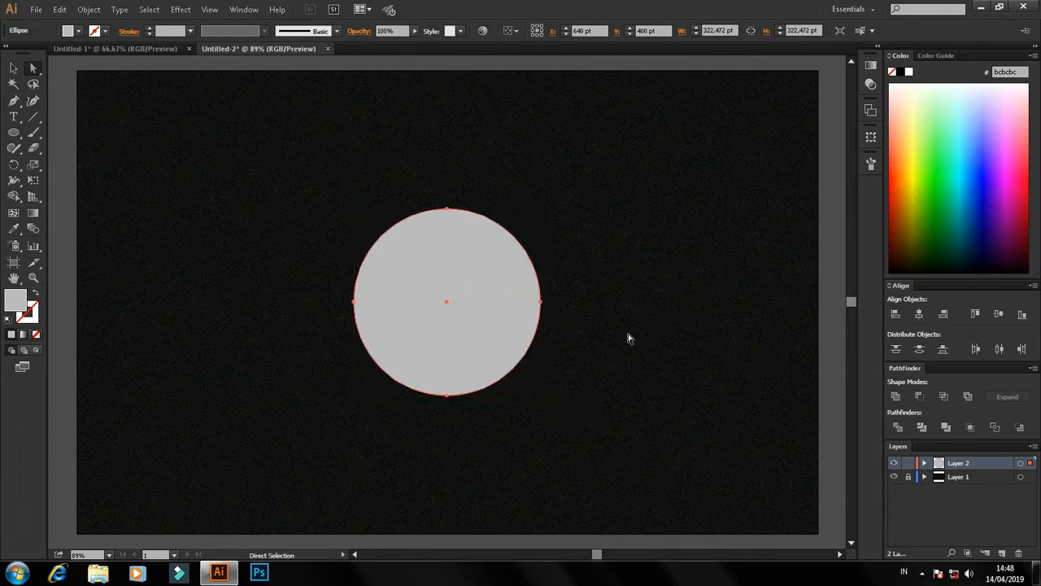
Duplicate the circle slightly up and to the left, and remove the part outside the original with Shape Builder
key(alt)
drag(478, 318, 453, 302)
shift+click(524, 331)
click(14, 196)
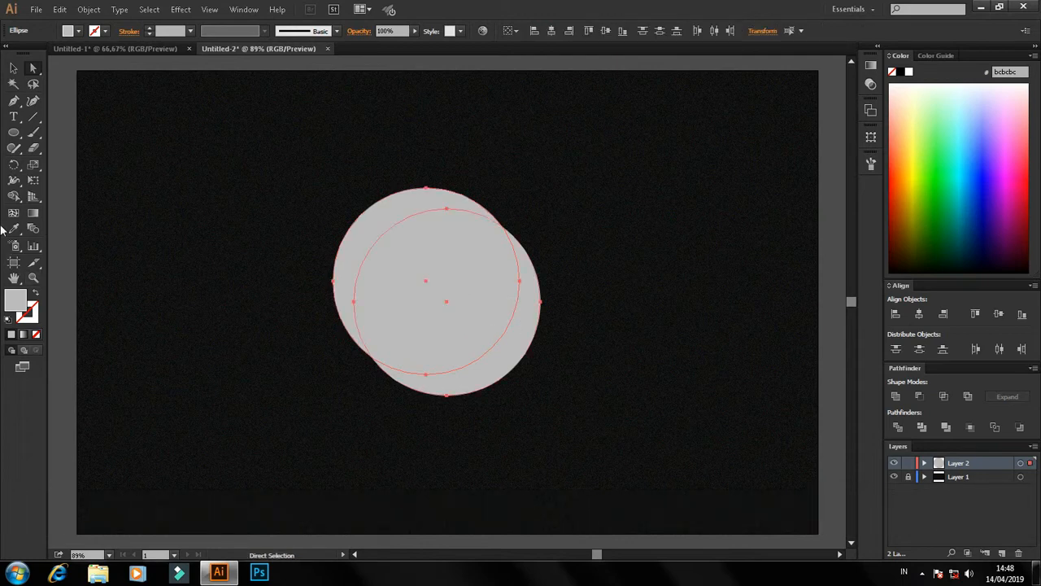
alt+click(364, 234)
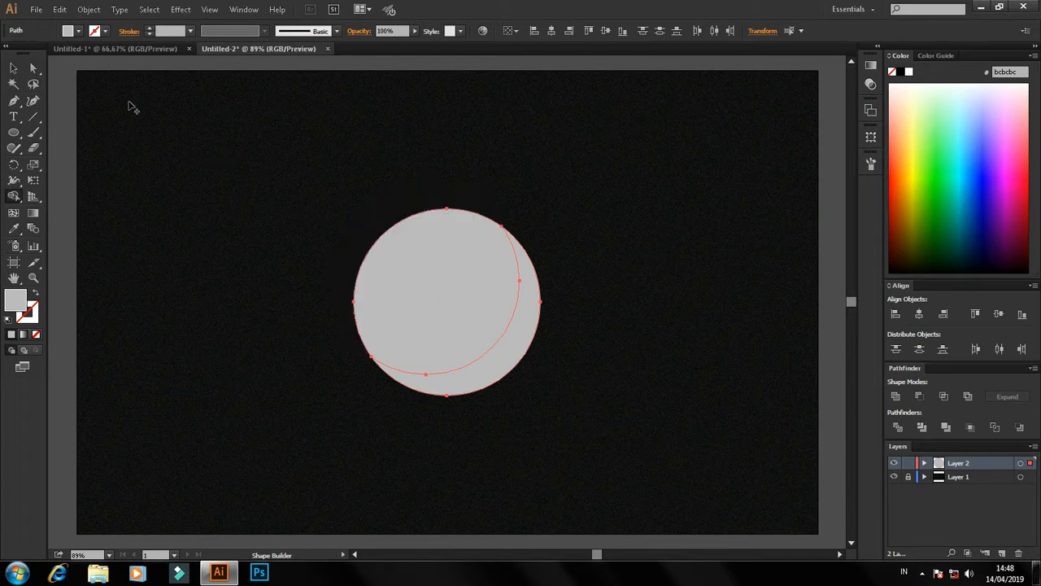
Scale the overlapping inner shape down about its center to about 253 pt
click(33, 70)
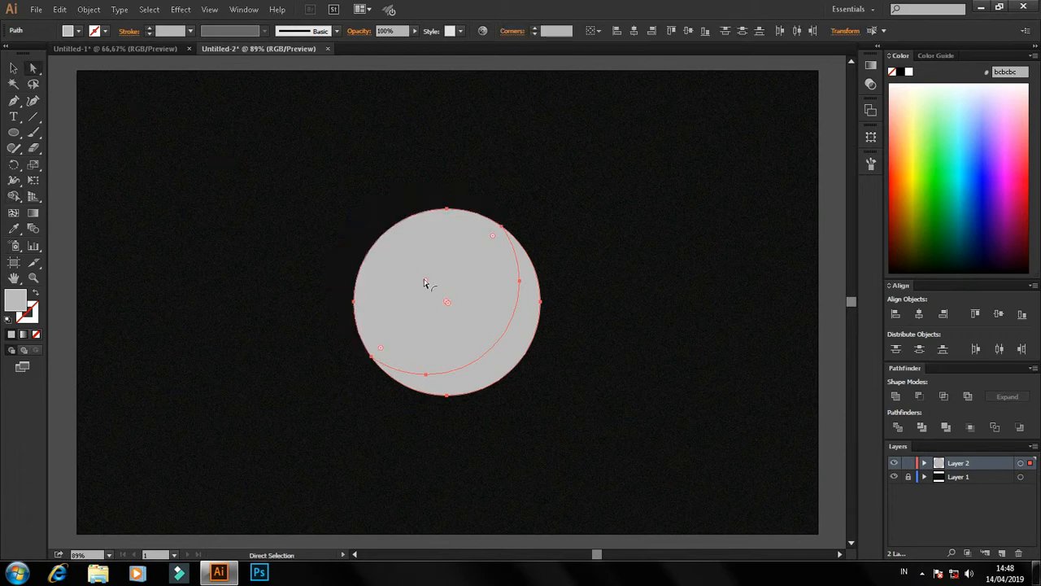
key(v)
click(455, 320)
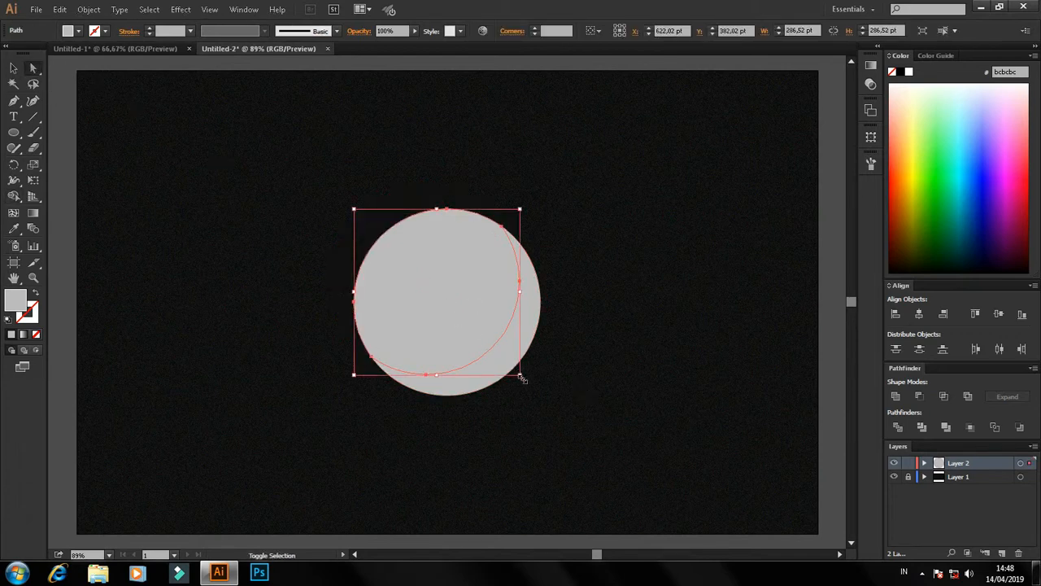
drag(521, 376, 509, 368)
key(a)
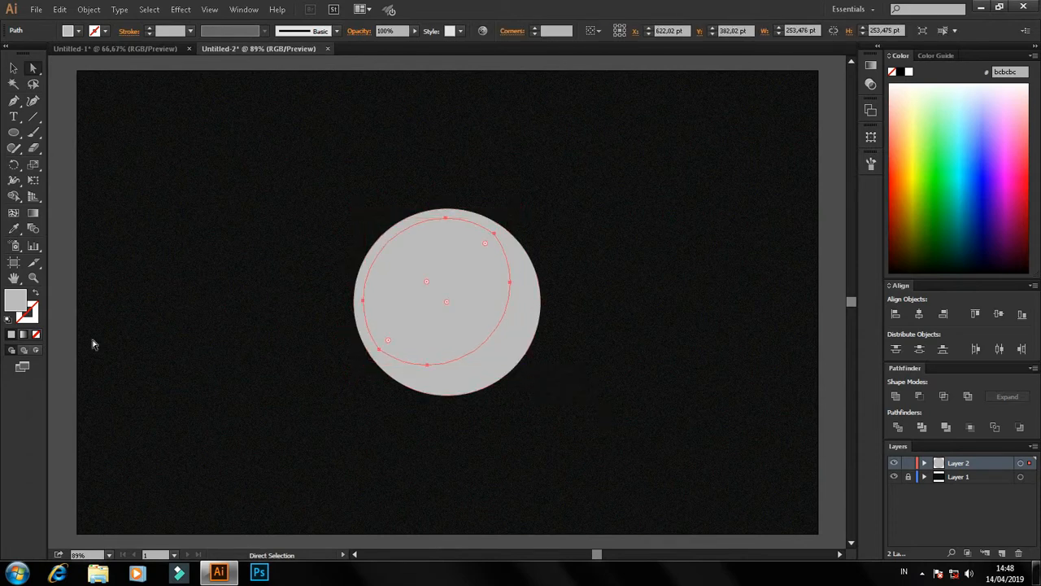
Fill the inner shape with light gray #d8d8d8
double_click(16, 308)
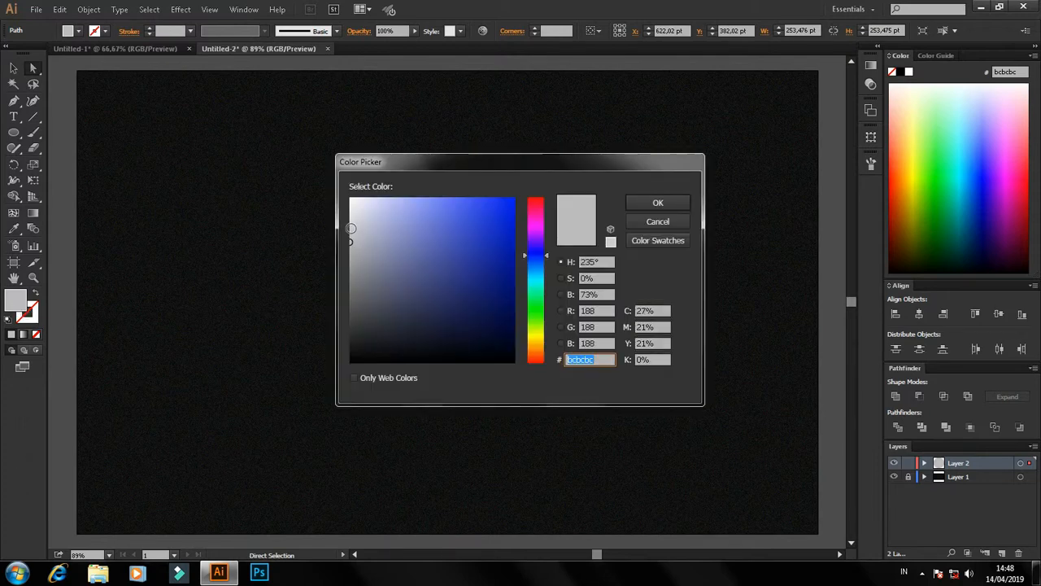
click(351, 221)
click(656, 202)
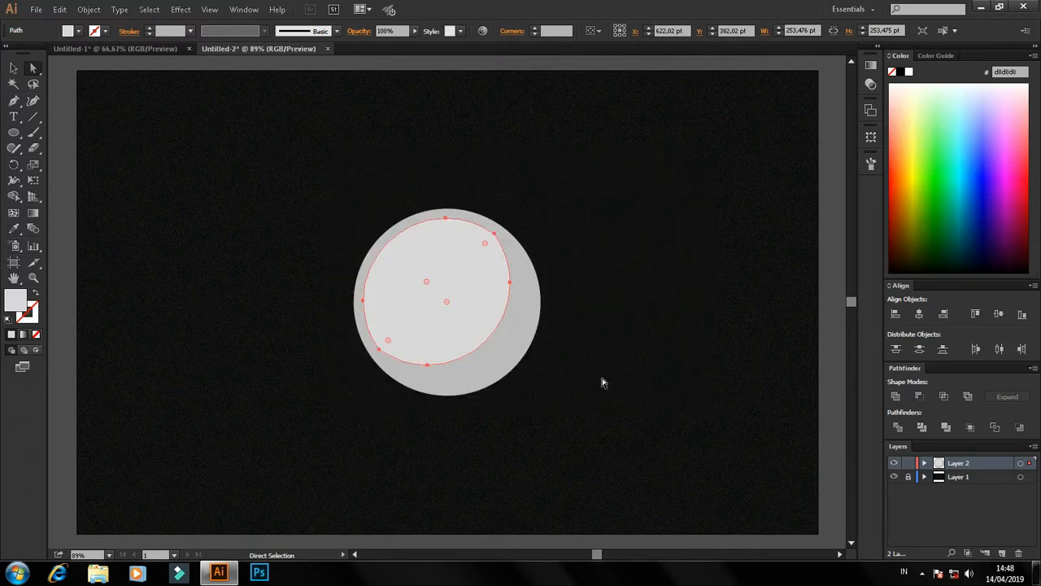
click(545, 485)
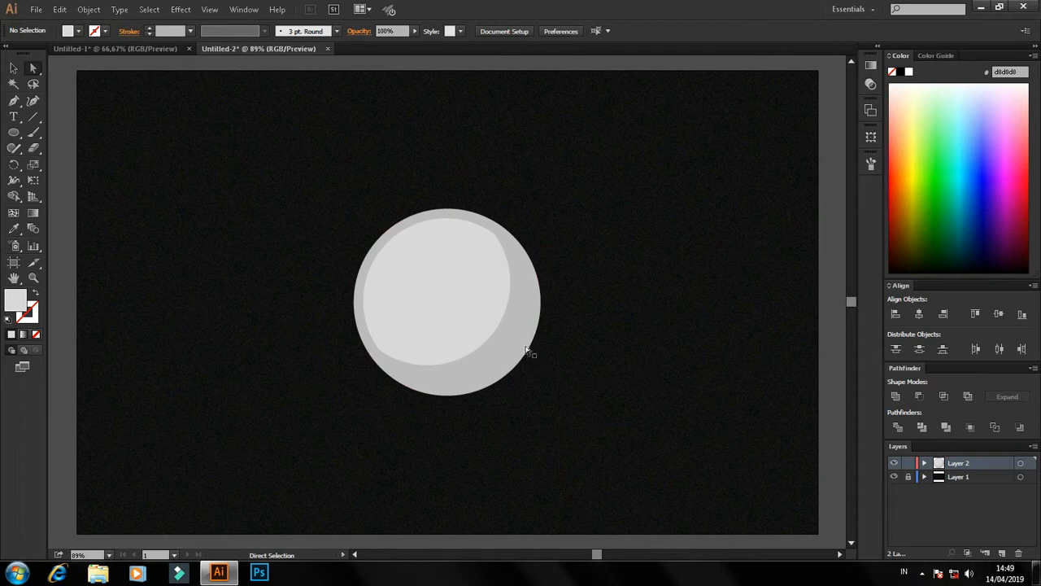
Set the inner highlight shape's fill to lighter gray #e0e0e0
double_click(22, 303)
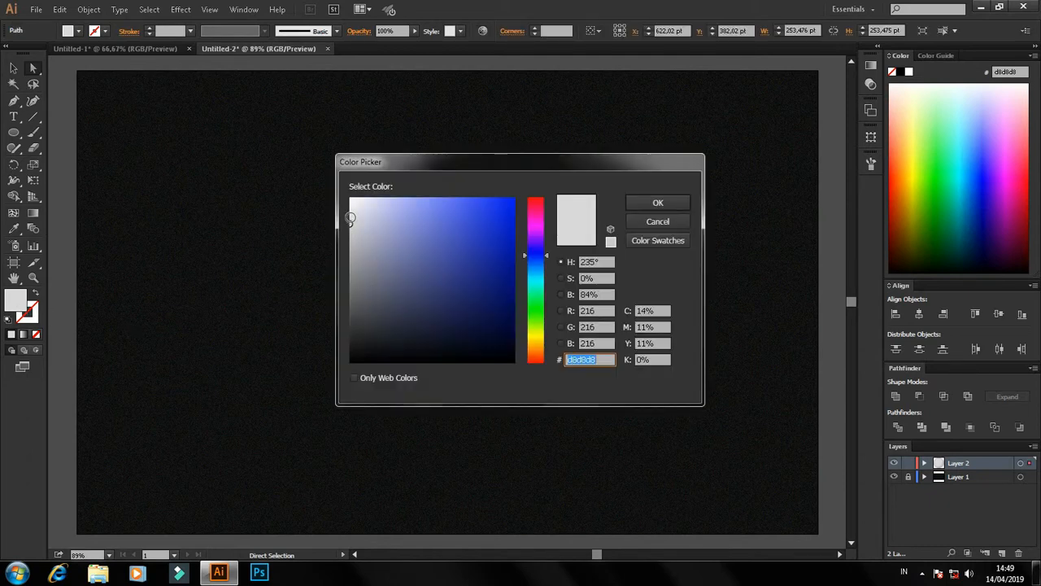
text(e0e0e0)
click(658, 202)
click(706, 295)
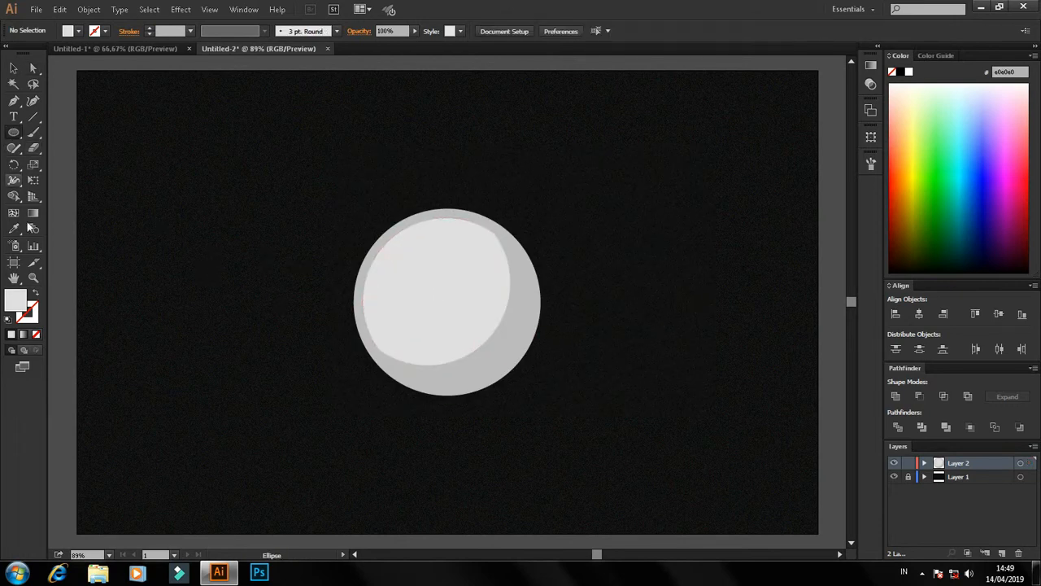
Sample the base circle's gray and add small circles as craters on the light shape's right and lower edges
click(14, 229)
click(506, 358)
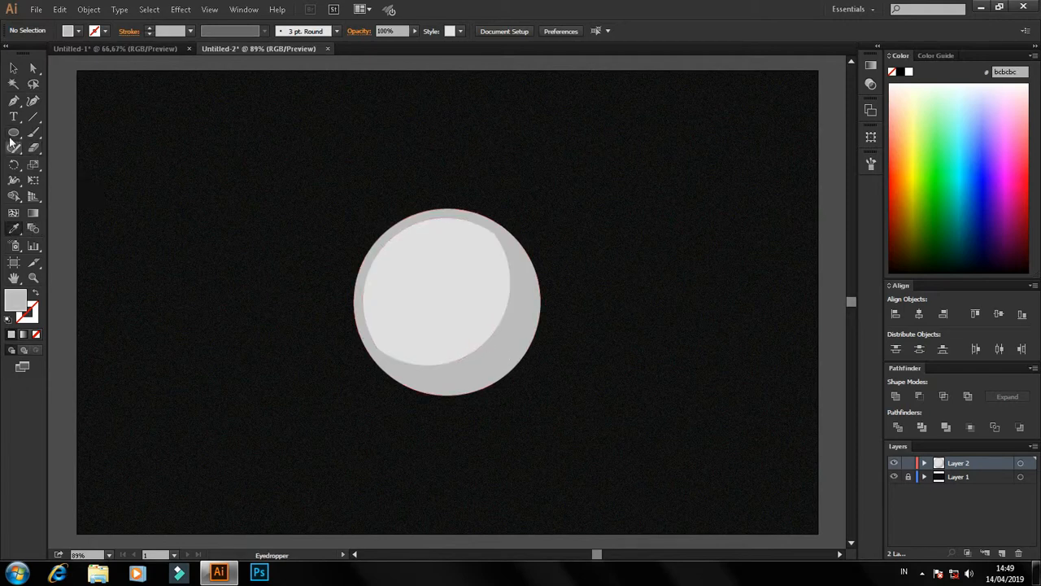
click(13, 134)
drag(226, 328, 524, 277)
click(32, 69)
click(453, 447)
key(a)
click(342, 271)
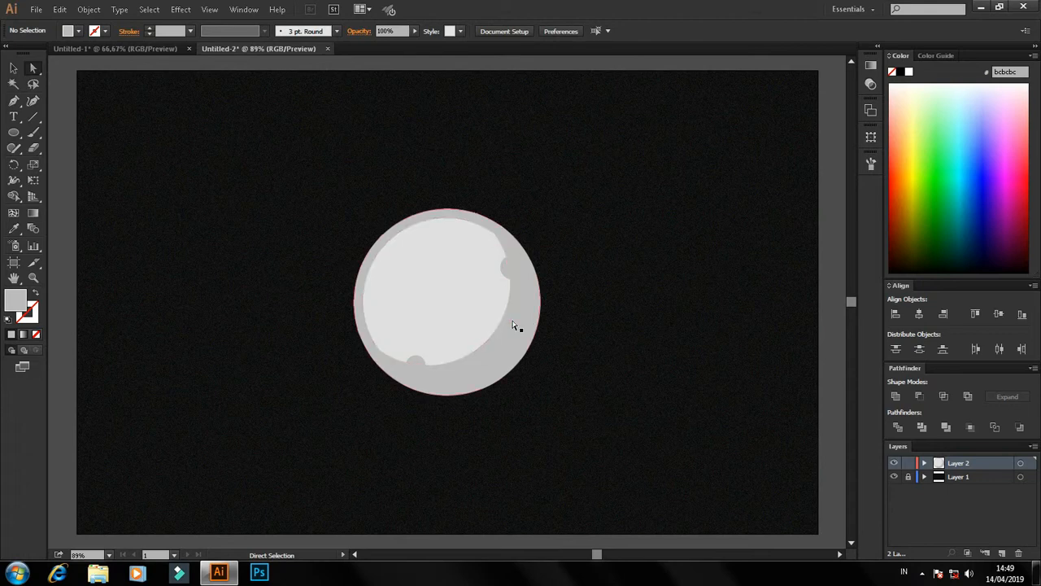
Copy the right-edge crater at about 21 pt wide and place it inside the light shape's upper-right area
drag(511, 270, 450, 240)
click(502, 190)
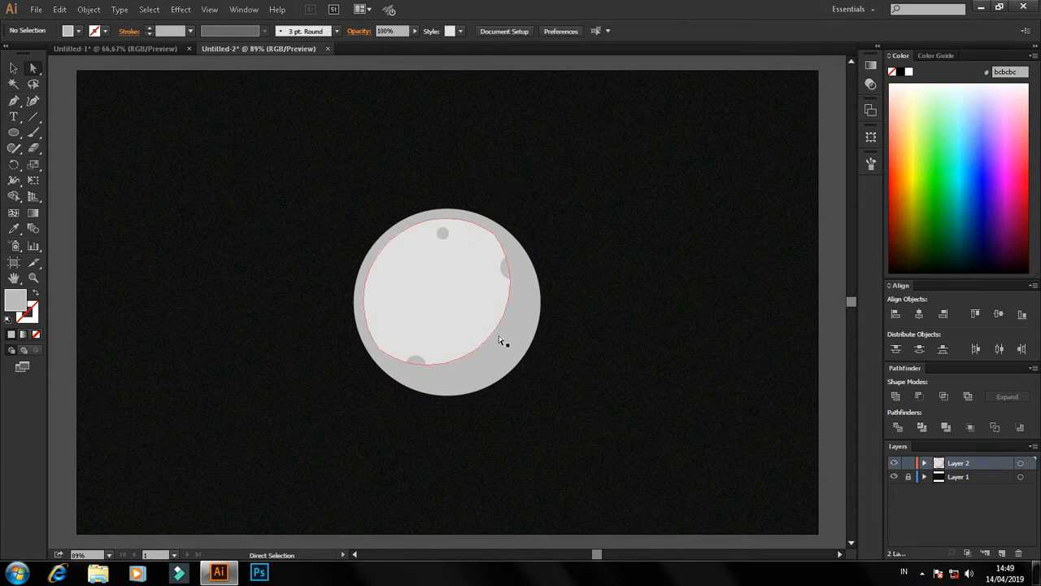
click(442, 233)
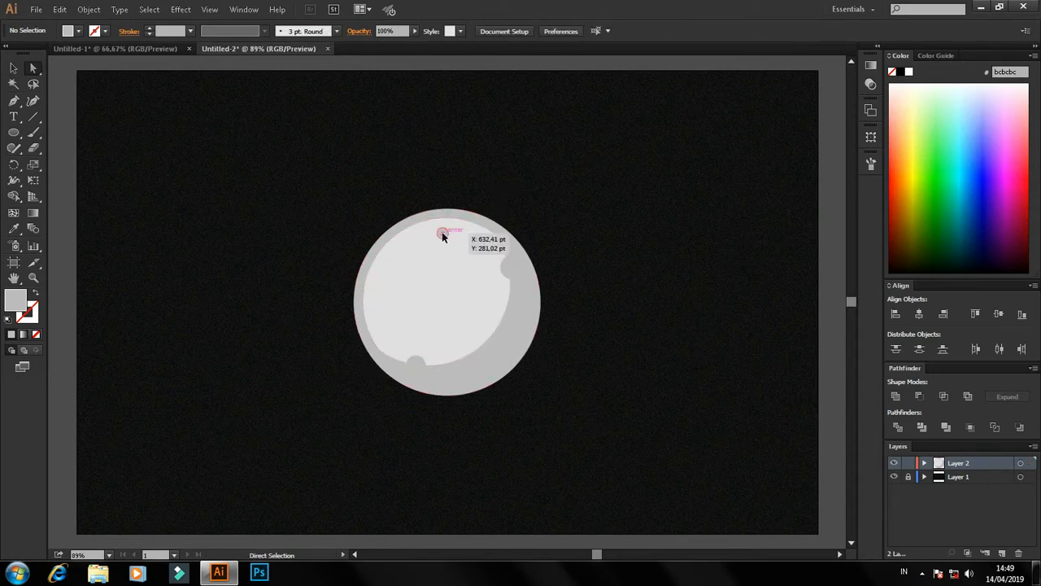
drag(448, 236, 489, 248)
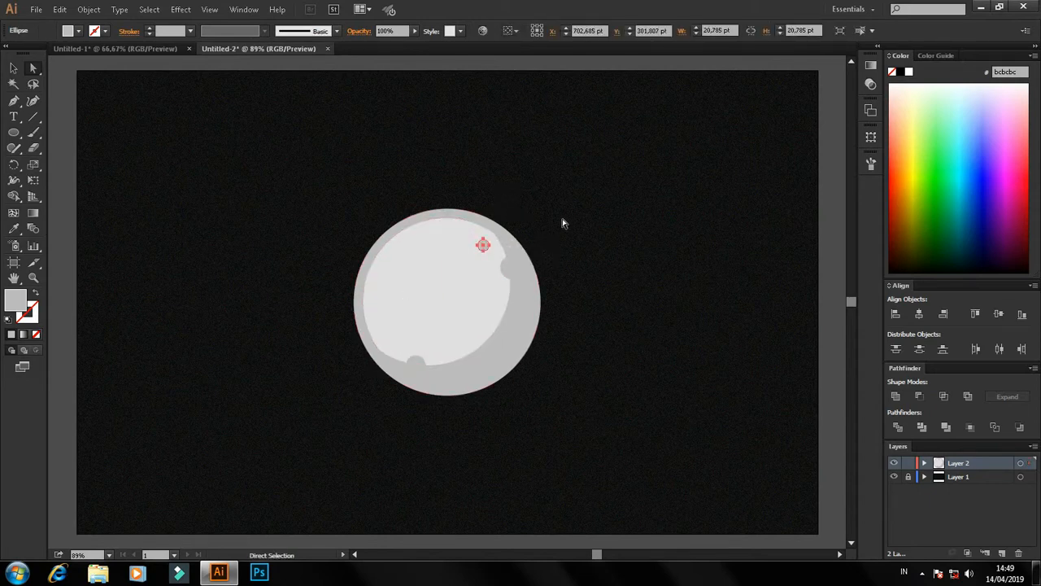
click(616, 249)
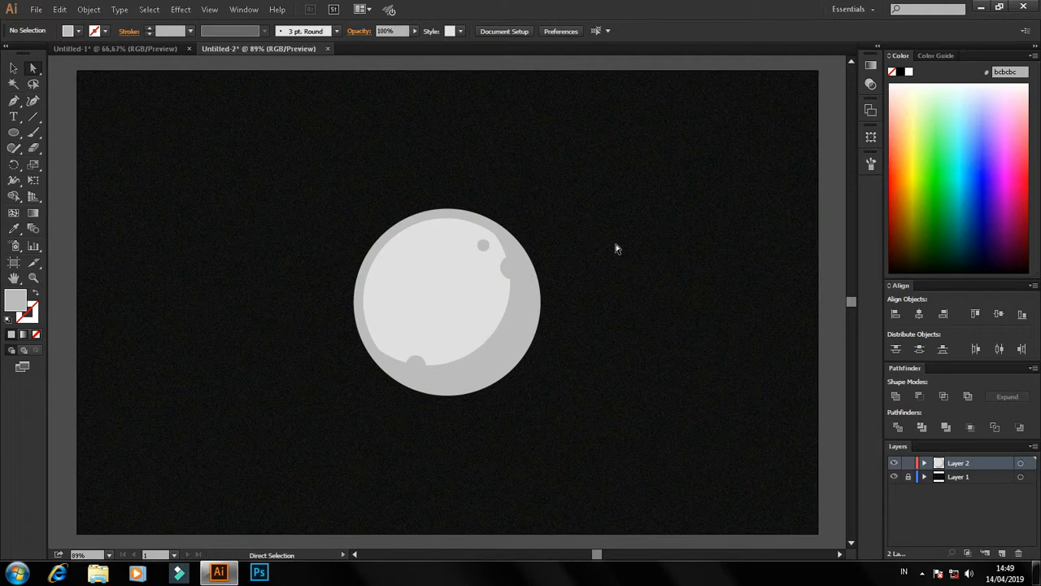
Try a crater copy enlarged to about 31 pt in the light shape's lower-left area, and remove it
click(484, 246)
drag(483, 246, 391, 336)
click(328, 241)
click(393, 335)
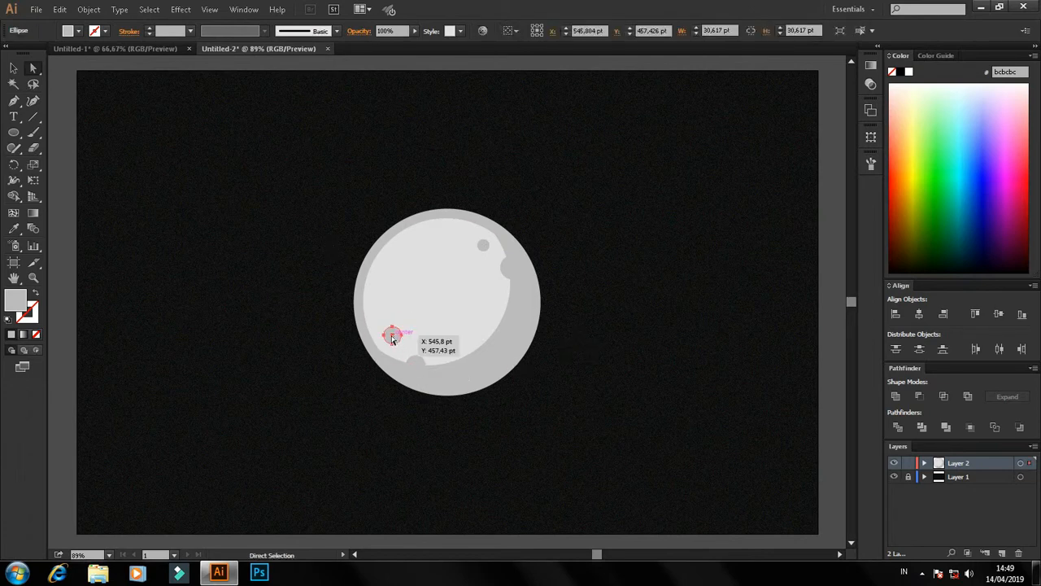
click(665, 90)
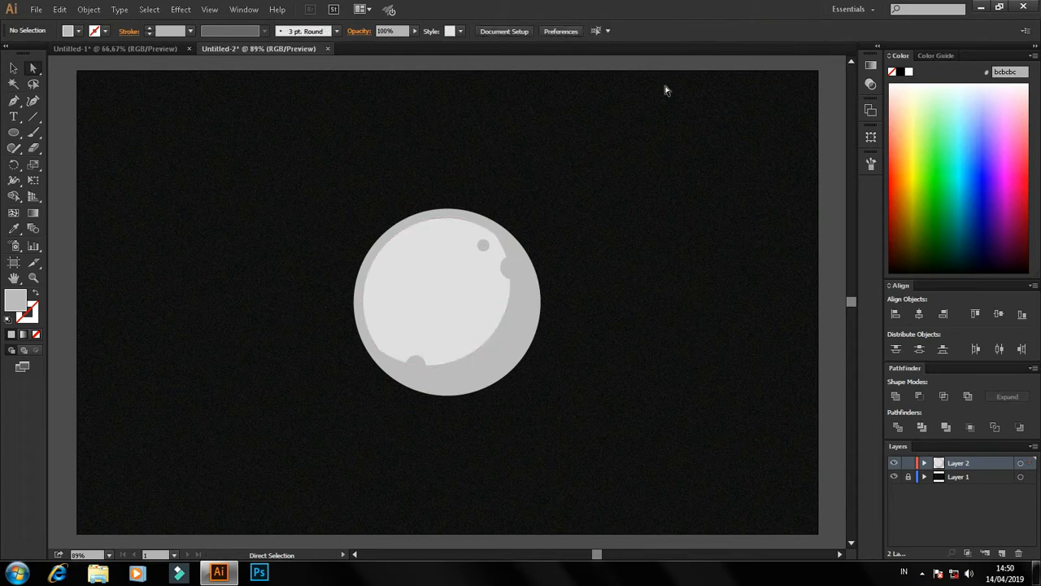
Beside the artboard, make two small eye circles and a mouth circle about 67 pt wide below them in the sampled background color #141414
click(13, 132)
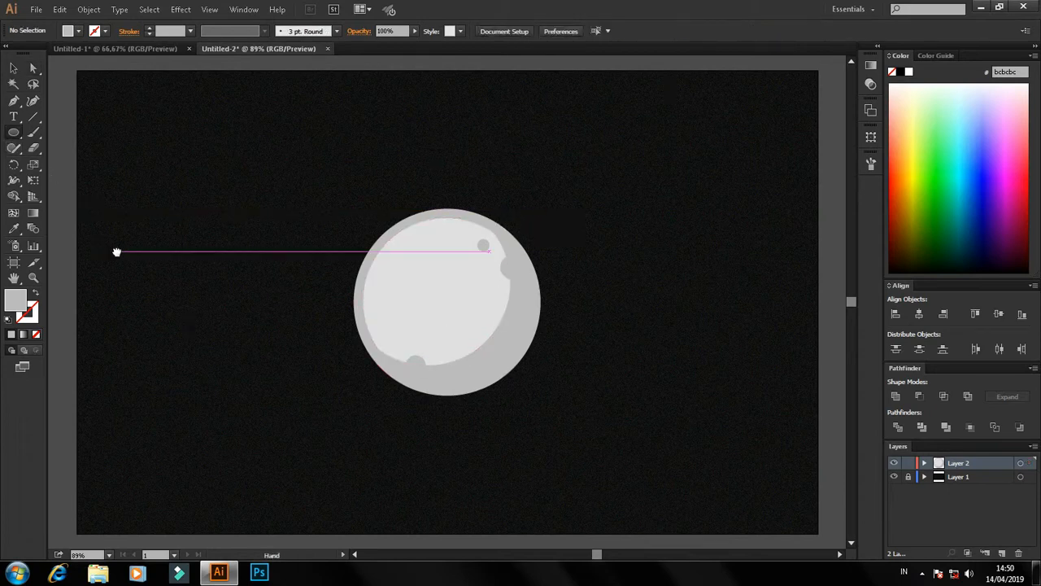
drag(117, 252, 321, 249)
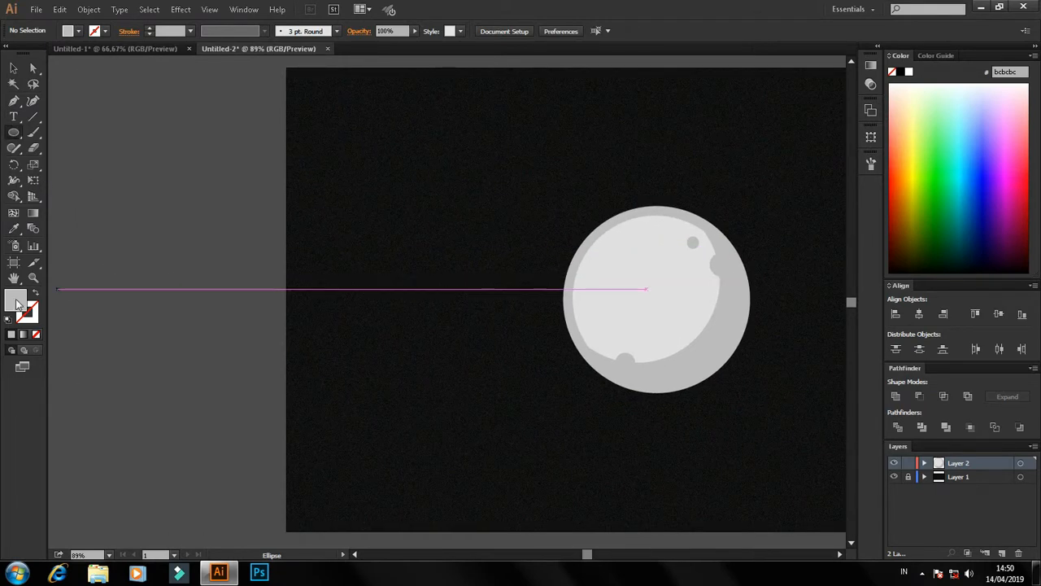
click(13, 228)
click(341, 272)
click(17, 136)
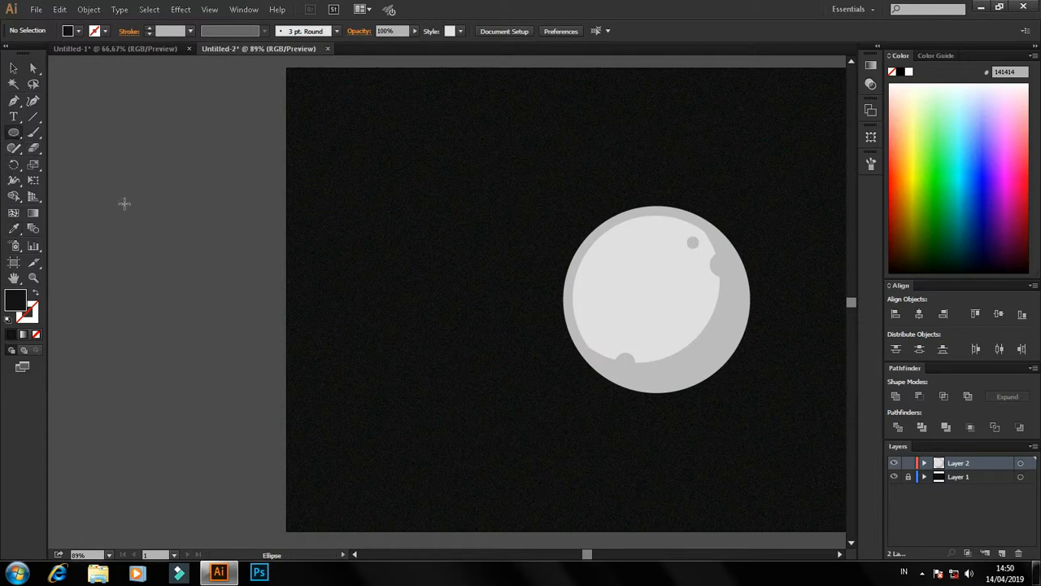
drag(126, 208, 176, 215)
key(a)
drag(176, 215, 156, 256)
Cut away the mouth circle's upper half with a rectangle about 118 × 41 pt using Minus Front
key(m)
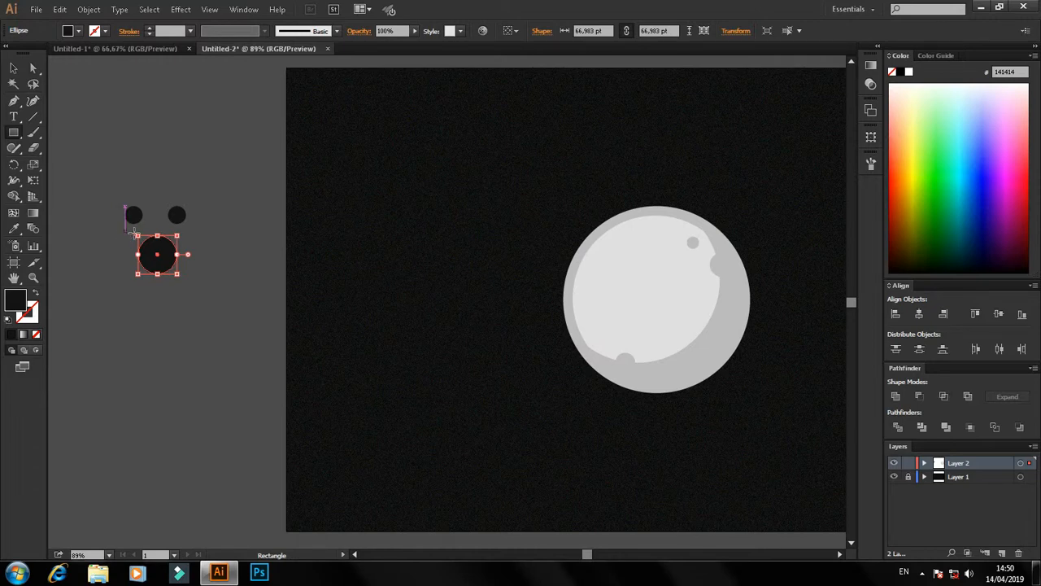
drag(124, 233, 189, 256)
click(33, 68)
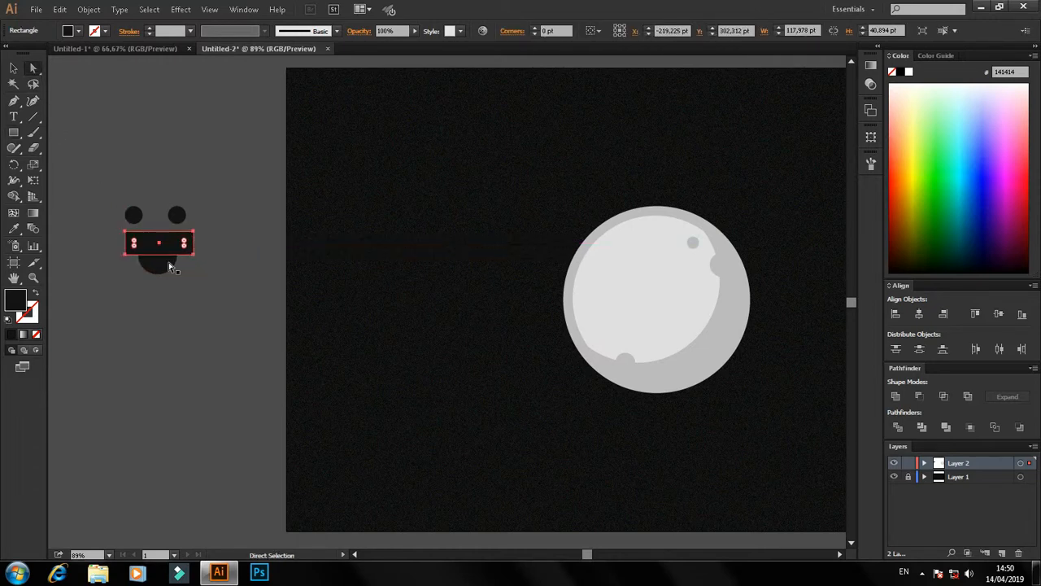
shift+click(167, 265)
click(922, 396)
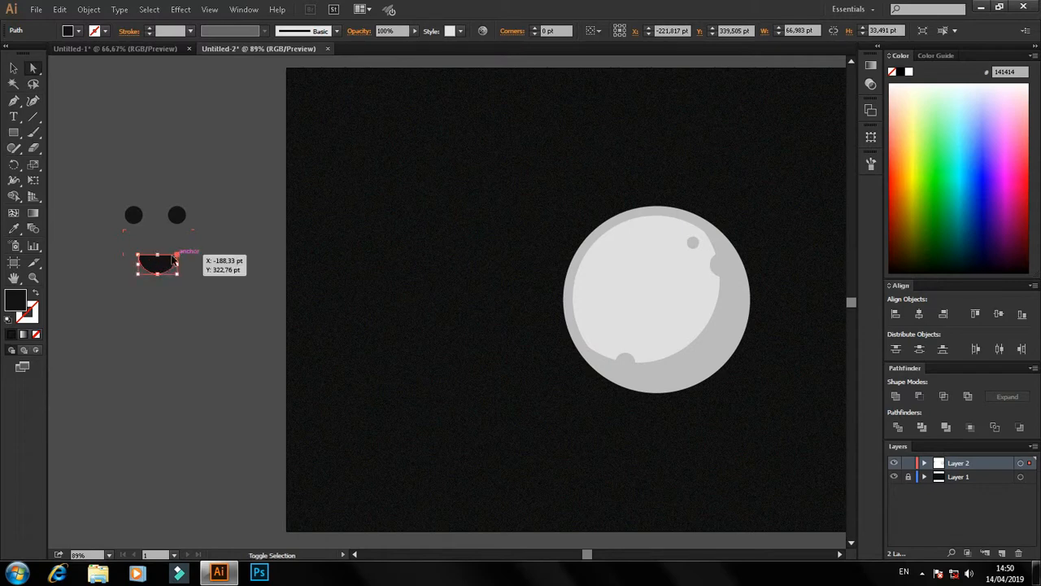
Round the mouth's upper corners to about 11 pt and bring the mouth and eyes closer together
drag(173, 259, 119, 196)
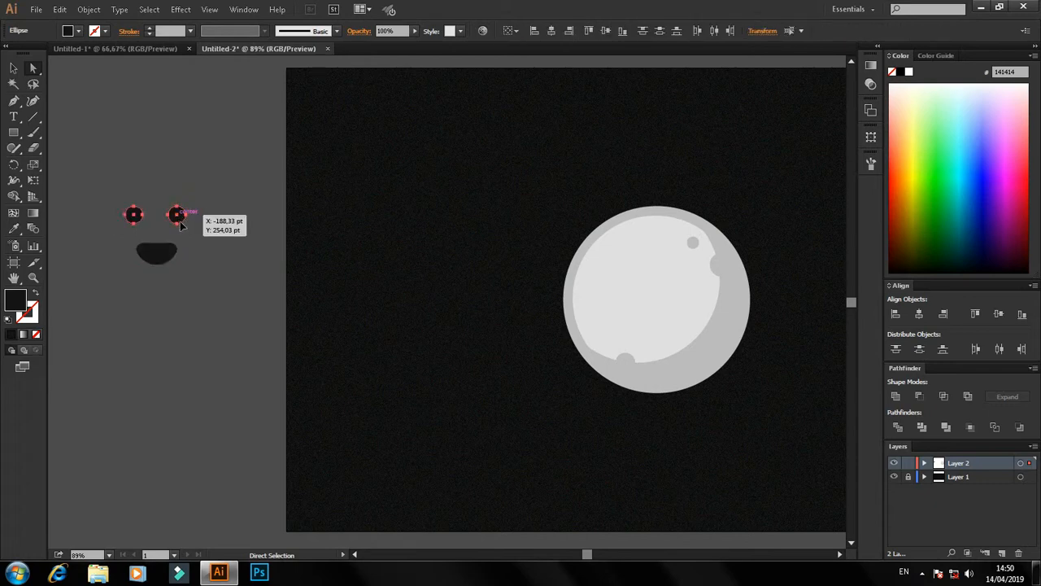
drag(179, 222, 181, 229)
click(190, 286)
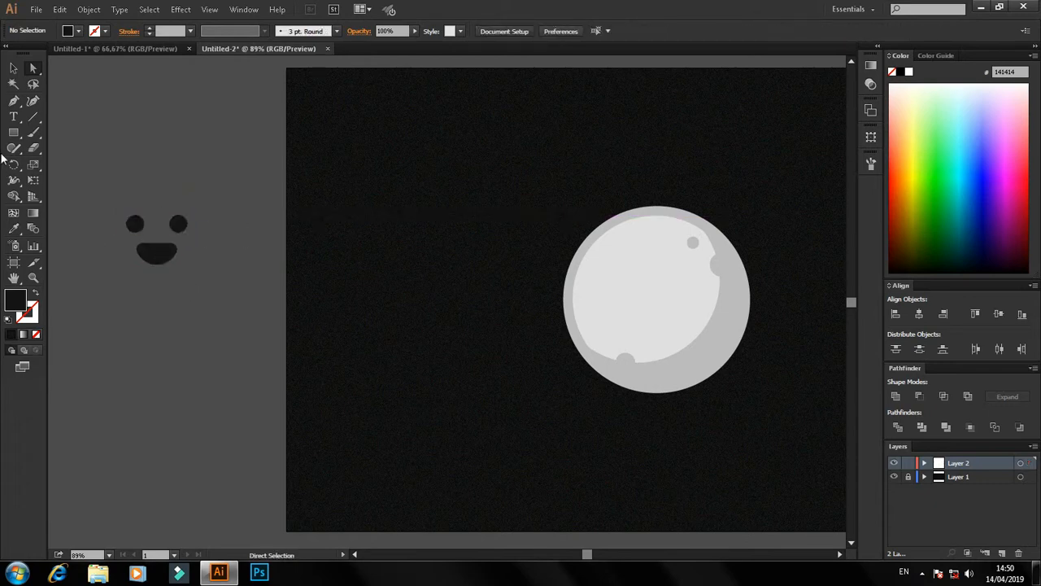
Draw a red #fc3a49 circle overlapping the lower part of the mouth as the tongue
drag(13, 131, 50, 165)
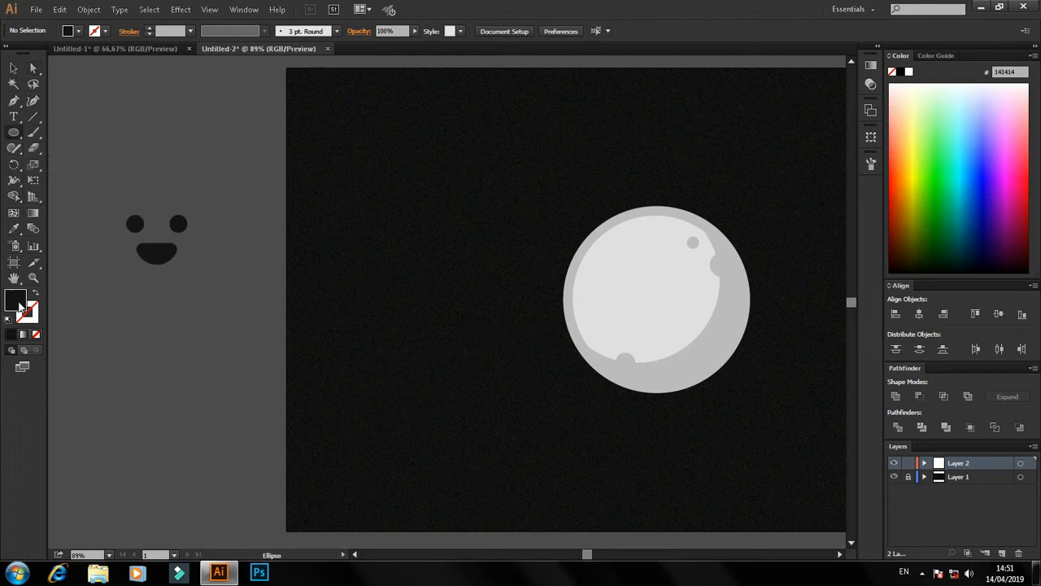
double_click(20, 303)
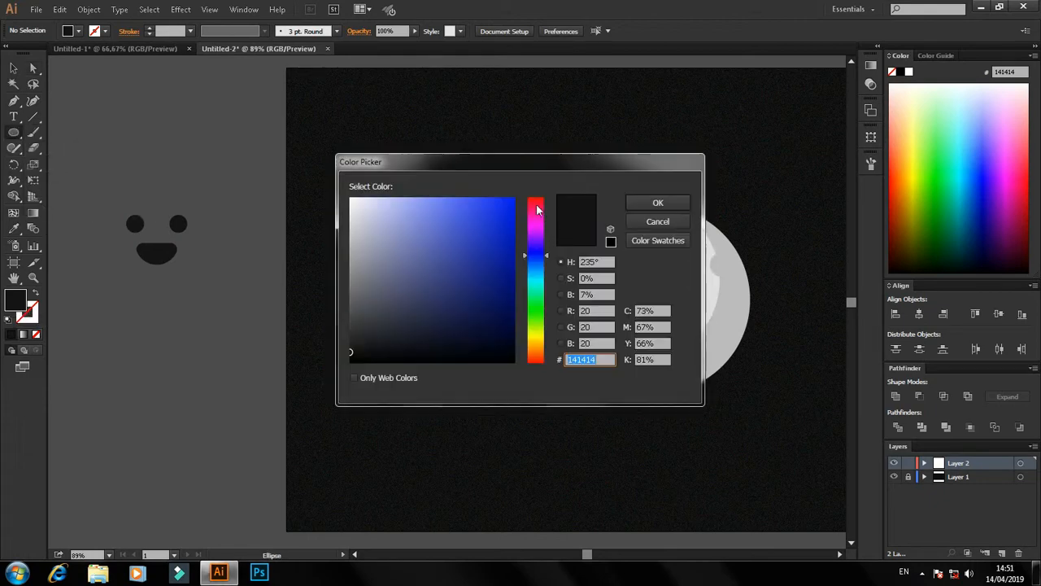
click(535, 209)
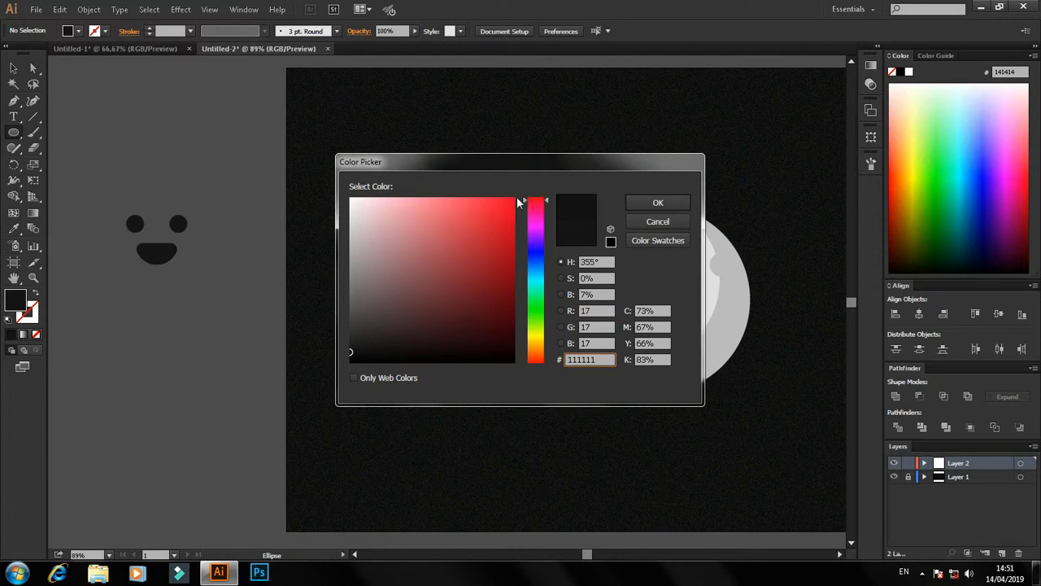
click(477, 199)
click(642, 203)
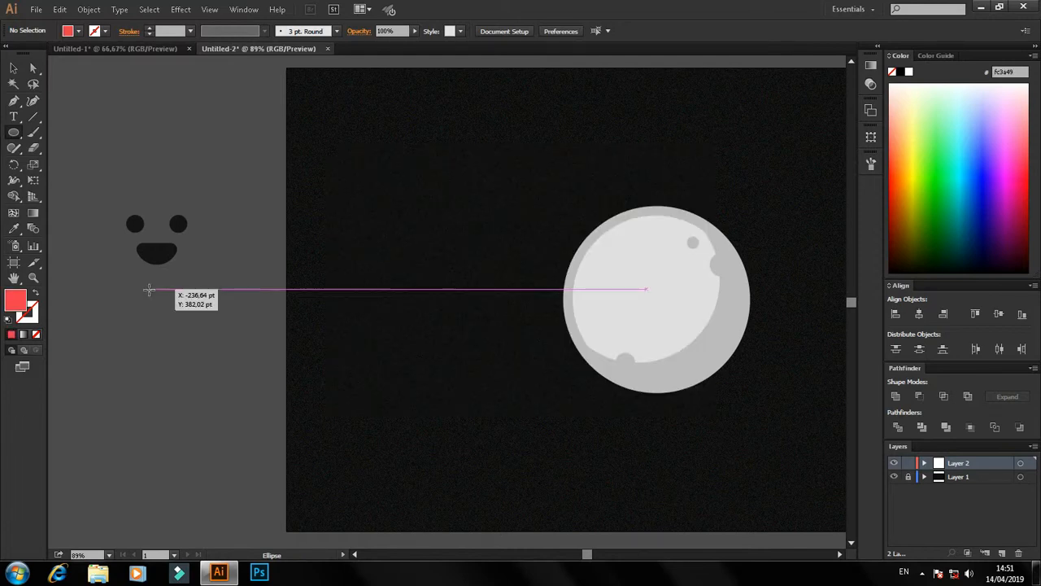
mouse_move(149, 289)
mouse_down()
mouse_move(188, 327)
mouse_move(156, 269)
mouse_up()
Trim off the part of the red circle outside the mouth with the Shape Builder
click(33, 68)
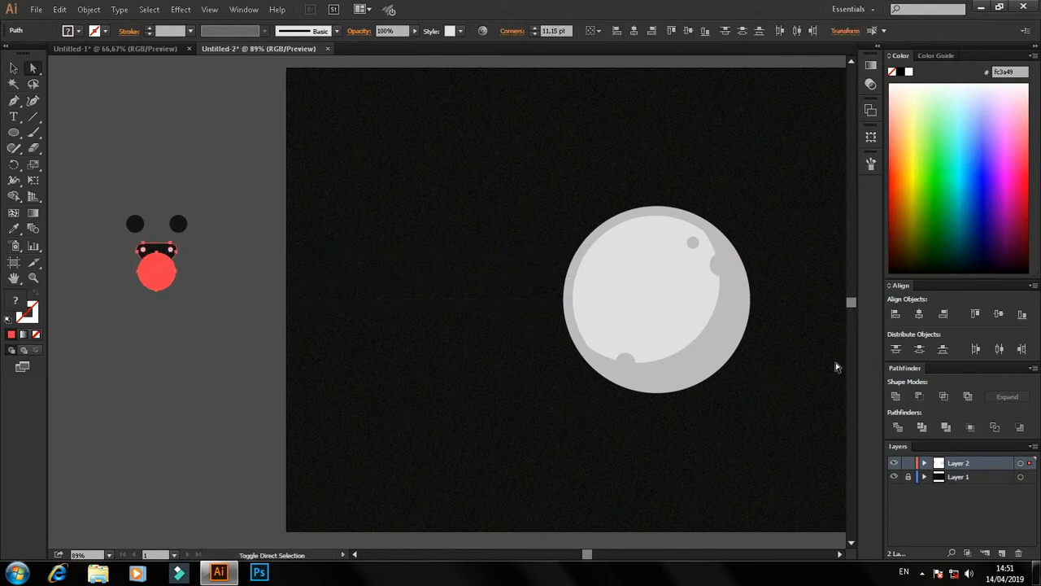
click(13, 197)
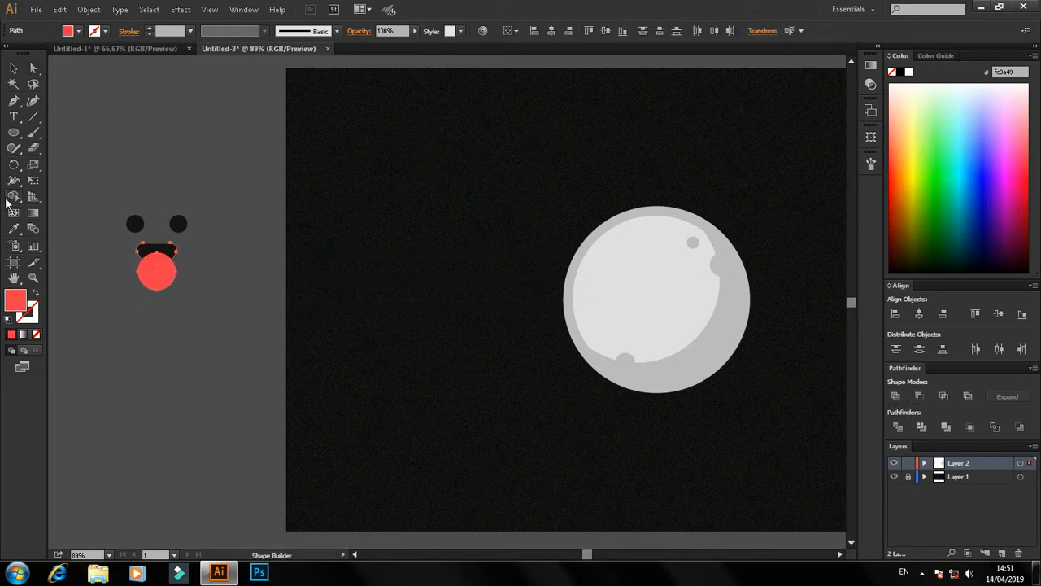
alt+click(140, 235)
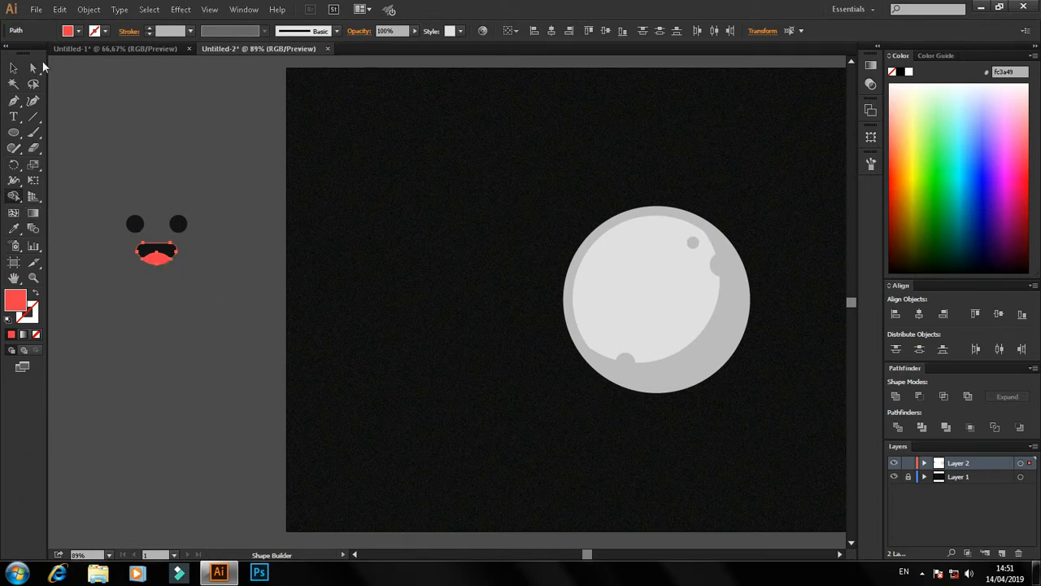
click(34, 68)
click(228, 325)
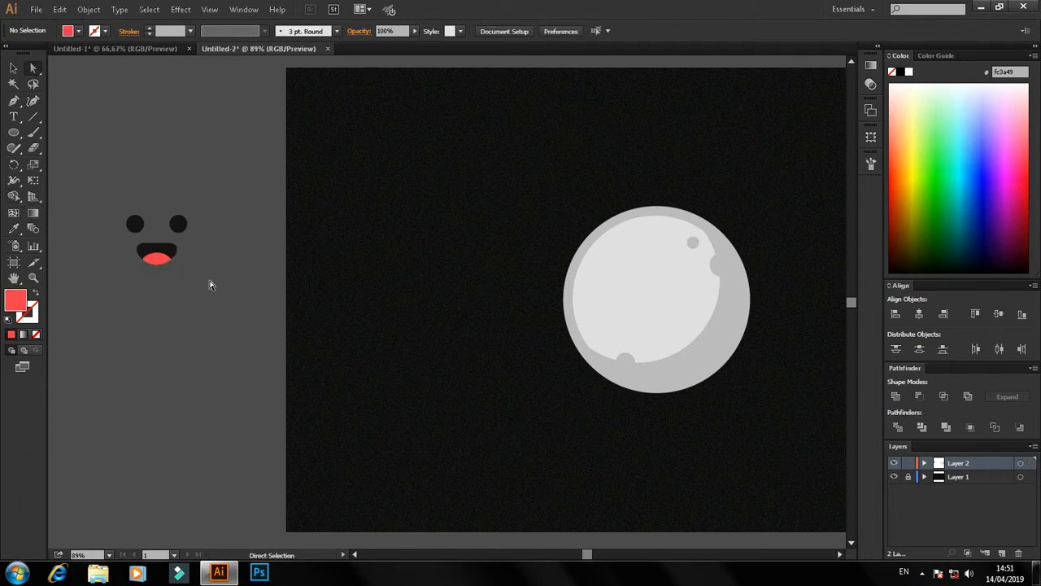
Move the complete face with eyes, mouth and tongue onto the center of the moon
drag(220, 294, 114, 195)
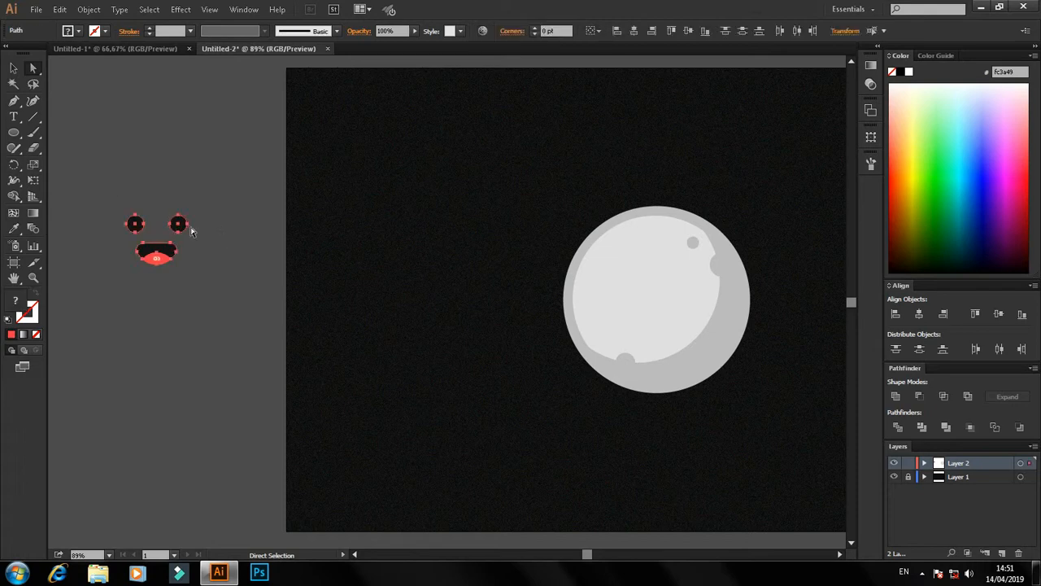
drag(191, 232, 678, 290)
drag(744, 420, 624, 425)
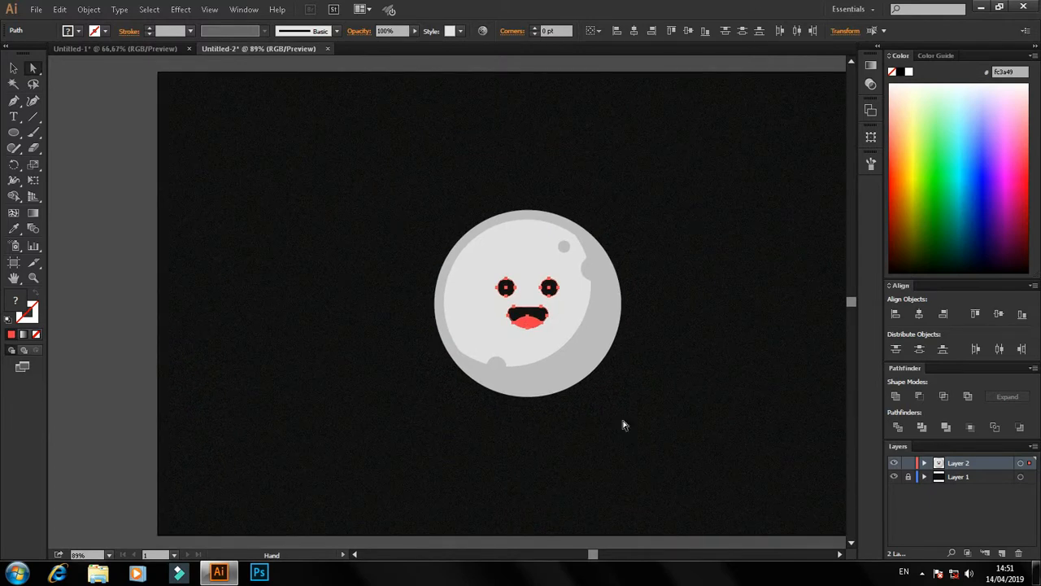
click(621, 420)
Paste a copy of the moon's base circle in place and enlarge it about its center to about 397 pt
drag(667, 362, 622, 335)
click(544, 325)
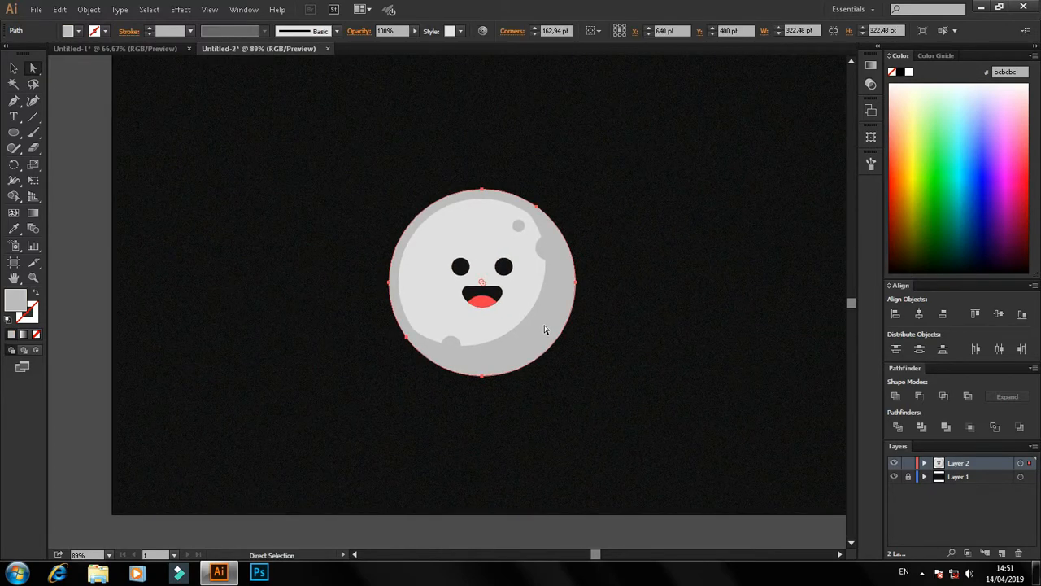
key(v)
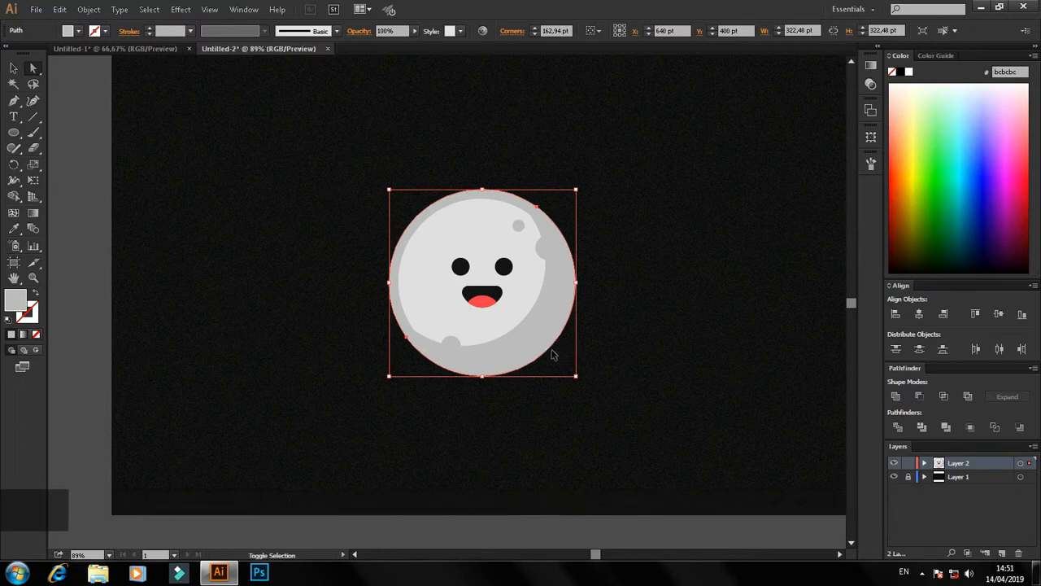
key(ctrl+shift+v)
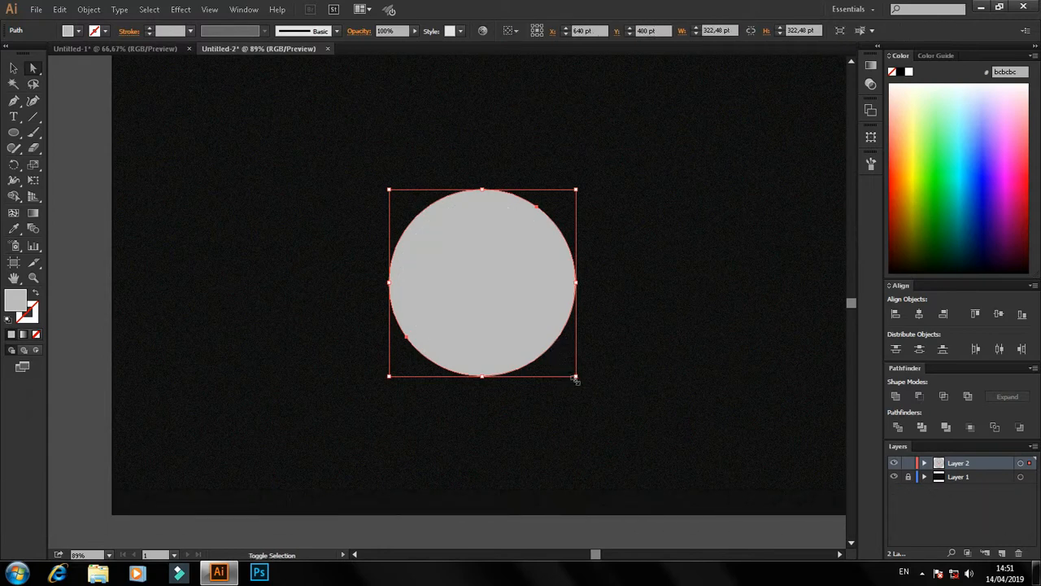
drag(575, 379, 597, 402)
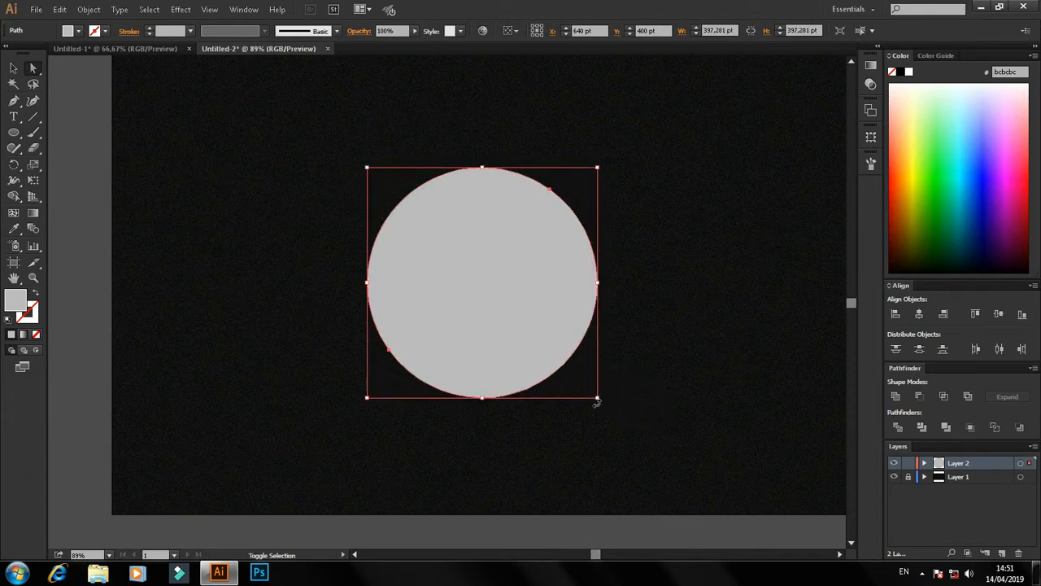
key(a)
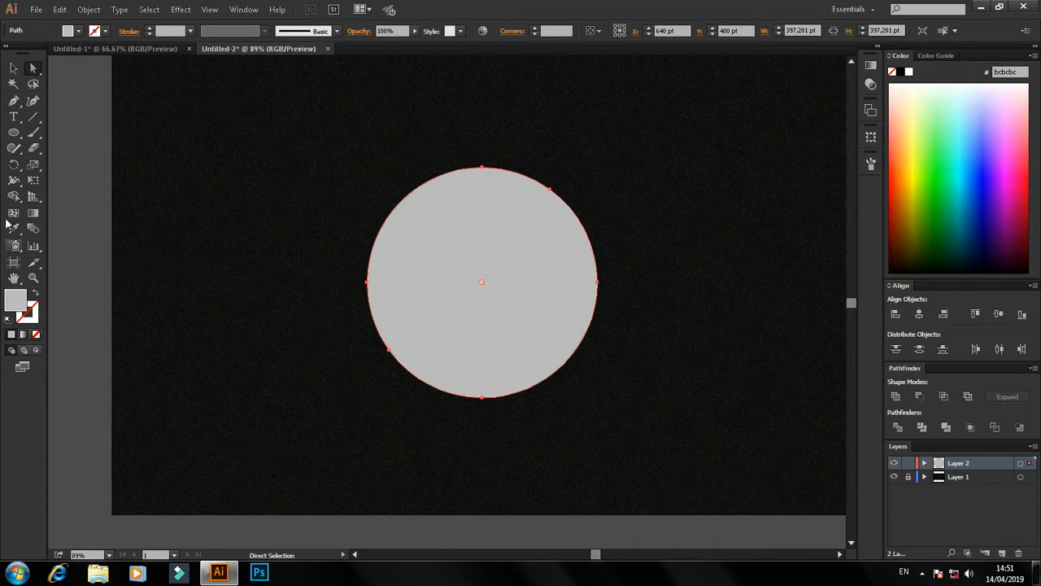
Send the enlarged circle to the back, behind the moon and its face
right_click(406, 329)
mouse_move(512, 273)
click(592, 315)
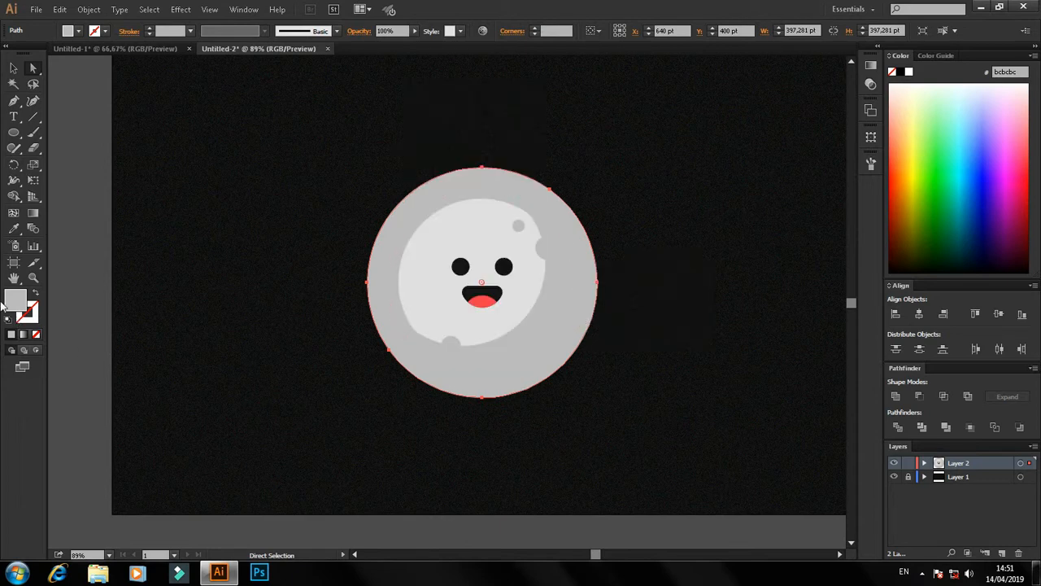
Fill the enlarged back circle with gray #686868 and lower its opacity to about 45%
click(14, 228)
click(229, 257)
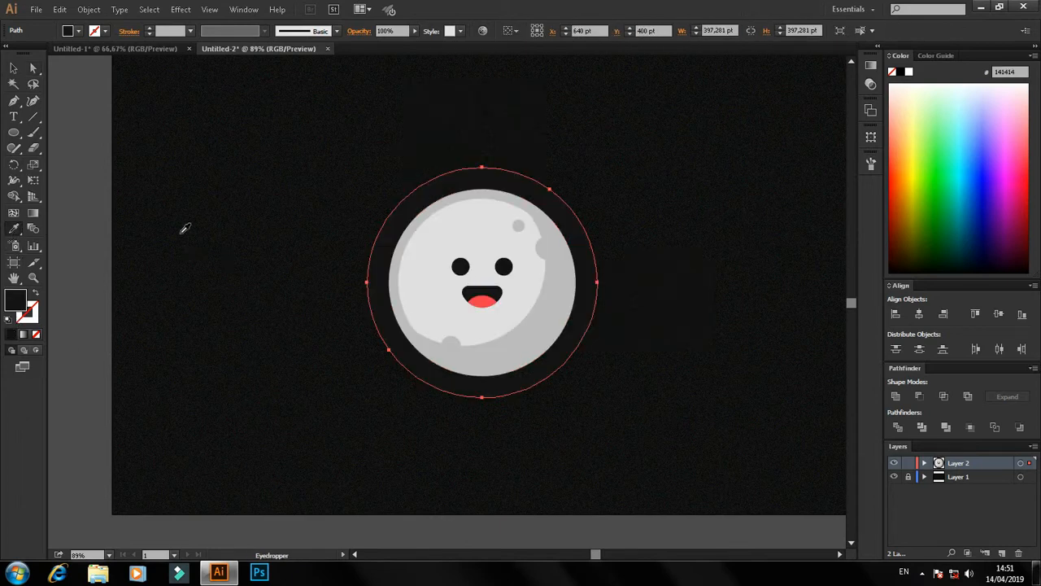
click(34, 70)
double_click(16, 301)
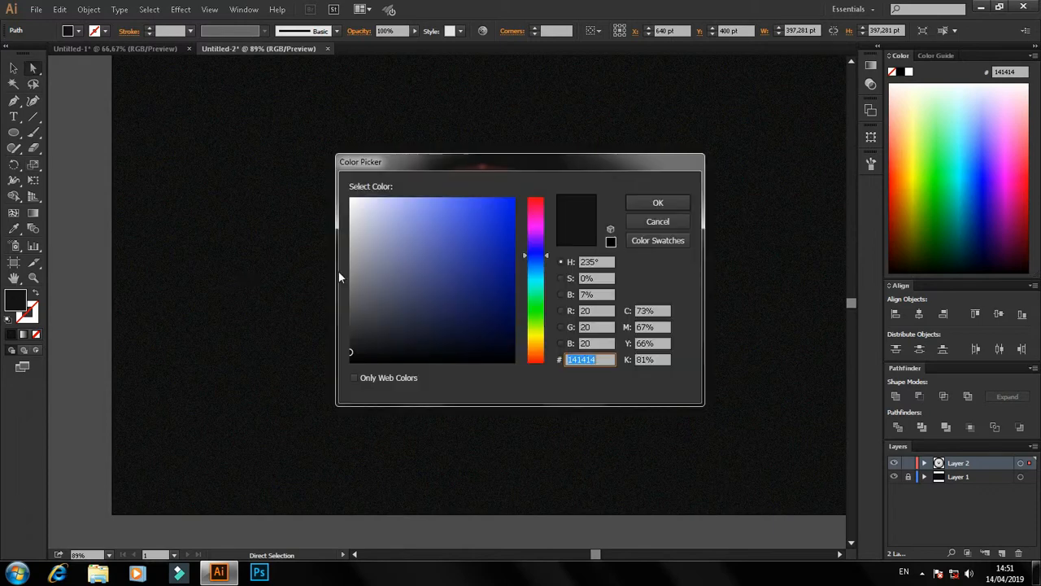
click(351, 291)
click(658, 203)
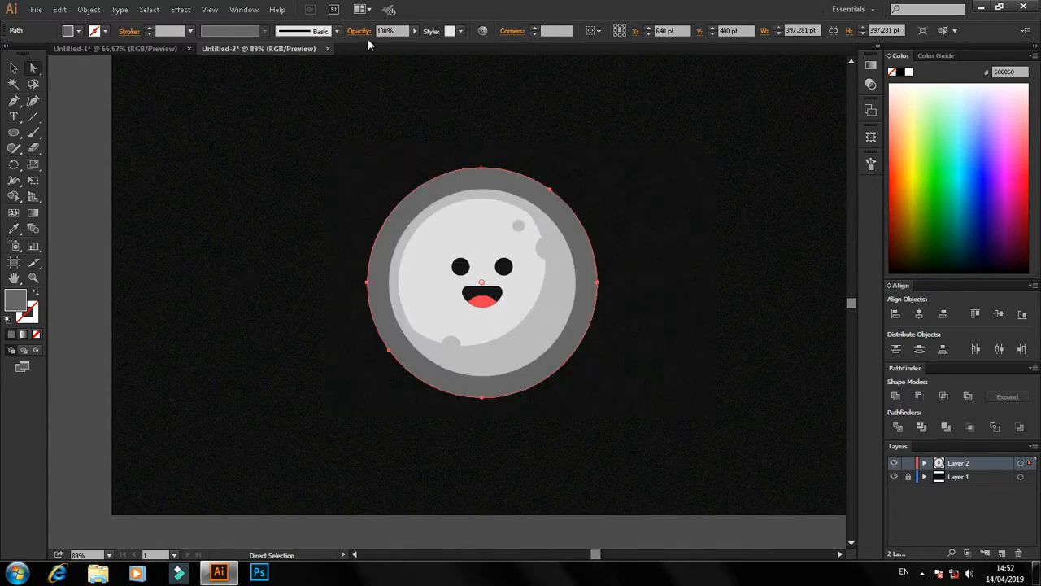
click(413, 31)
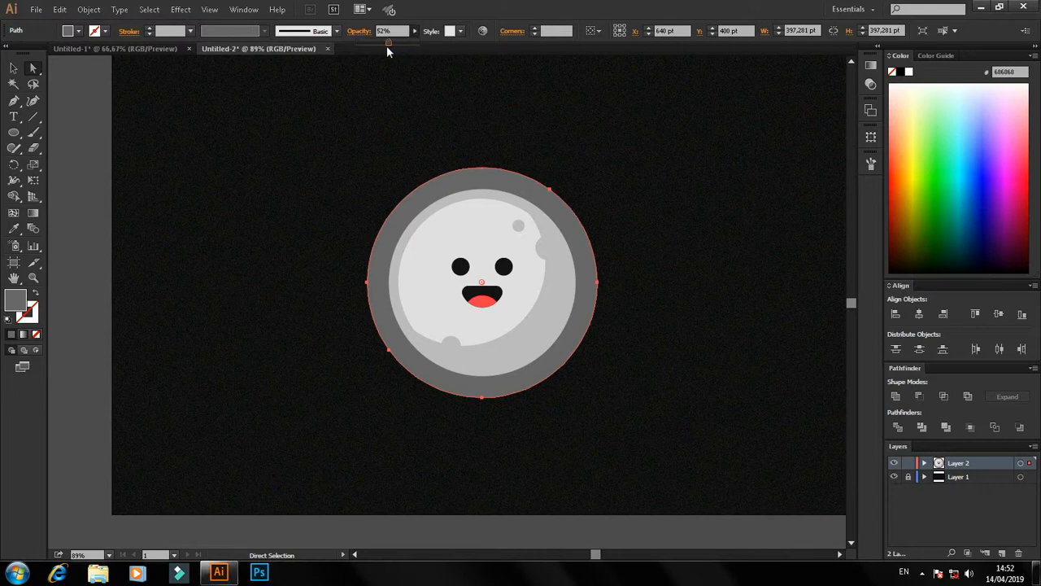
drag(386, 46, 385, 46)
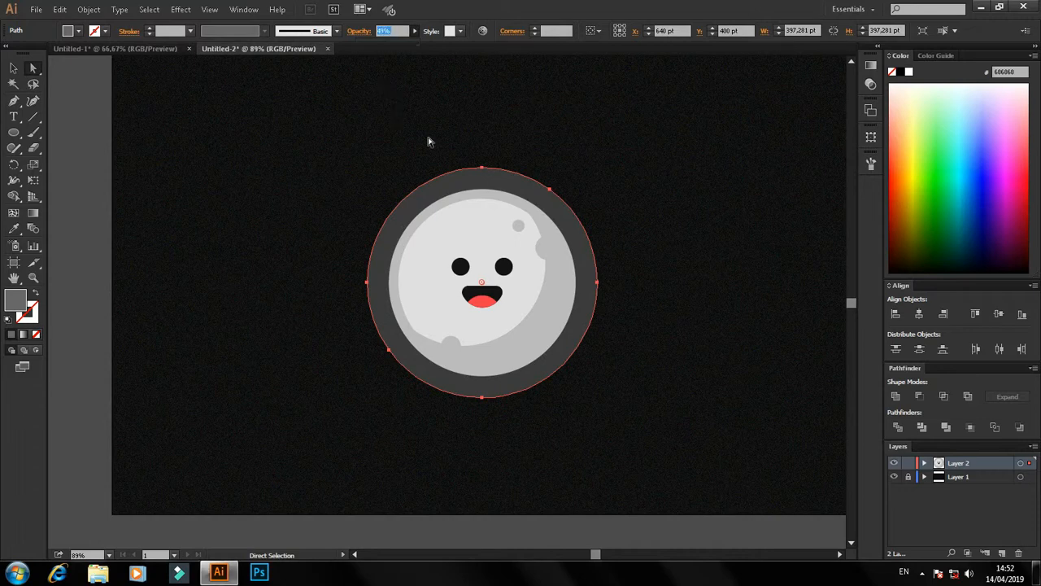
Paste a copy of the gray glow circle in place and enlarge it about its center to about 469 pt
click(636, 428)
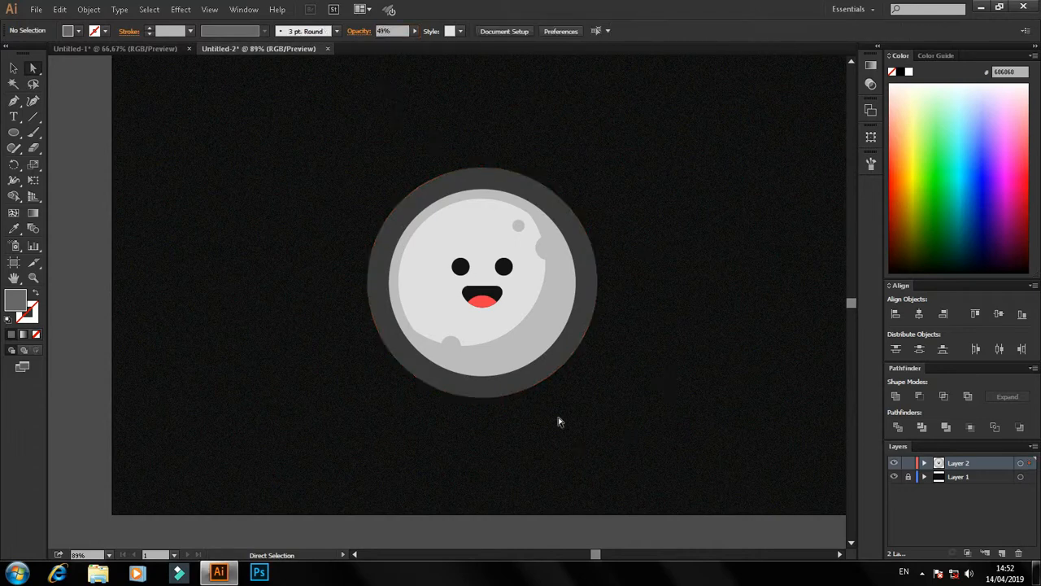
click(576, 361)
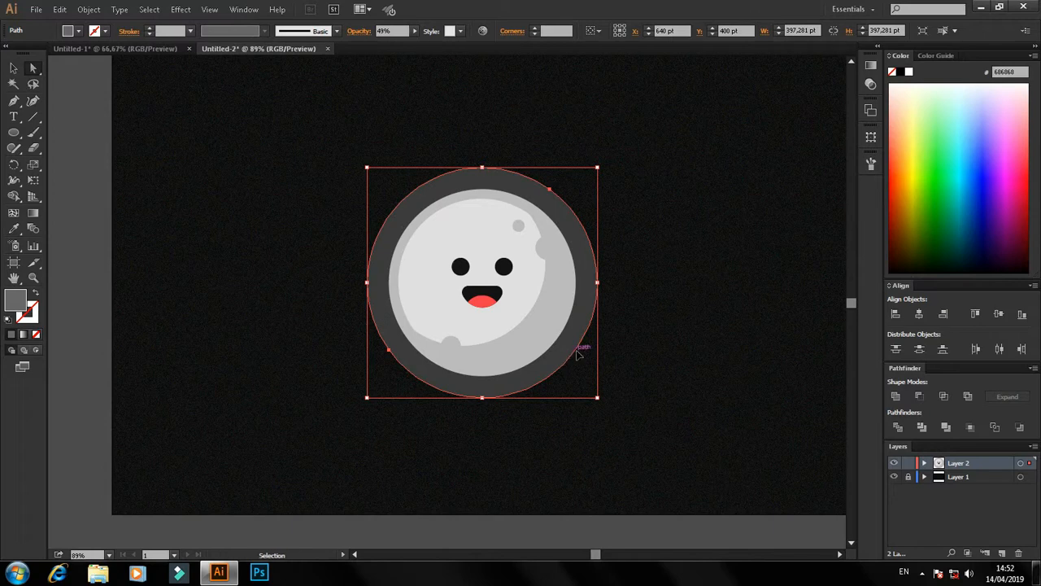
key(ctrl+c)
key(ctrl+shift+v)
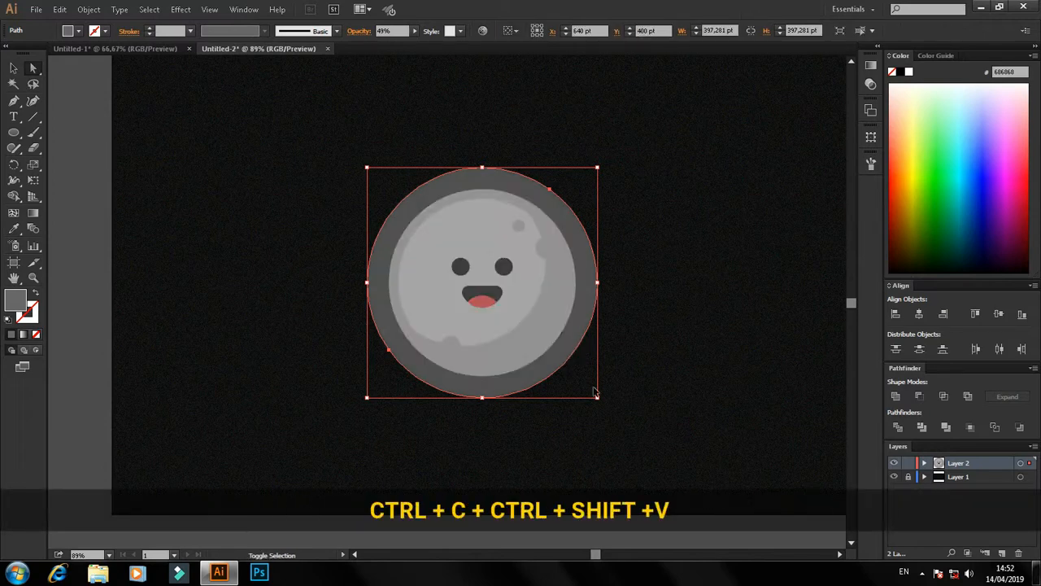
drag(598, 397, 619, 422)
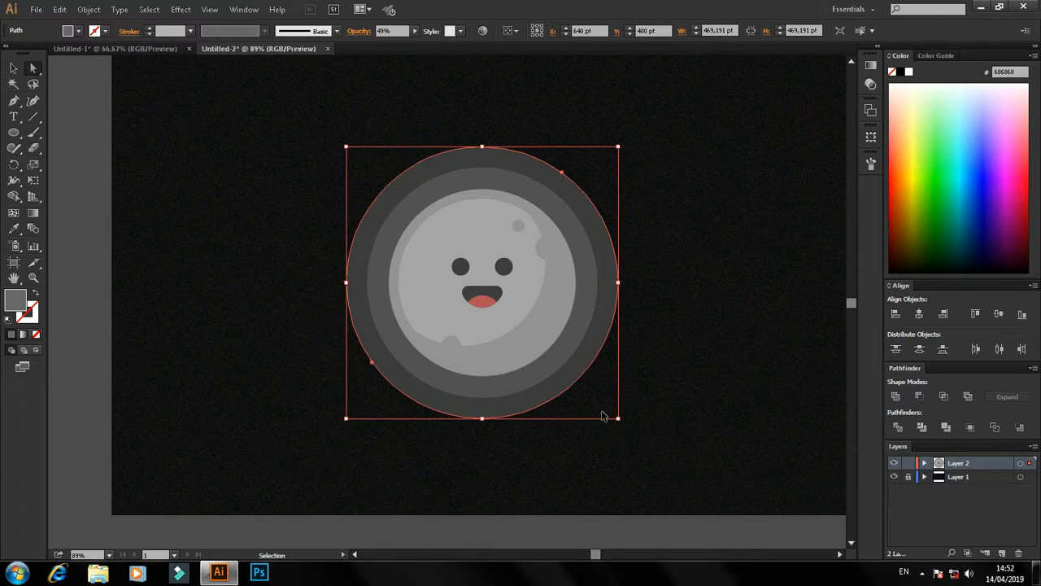
Paste a copy of the second glow circle in place and enlarge it about its center to about 541 pt
key(ctrl+shift+bracketright)
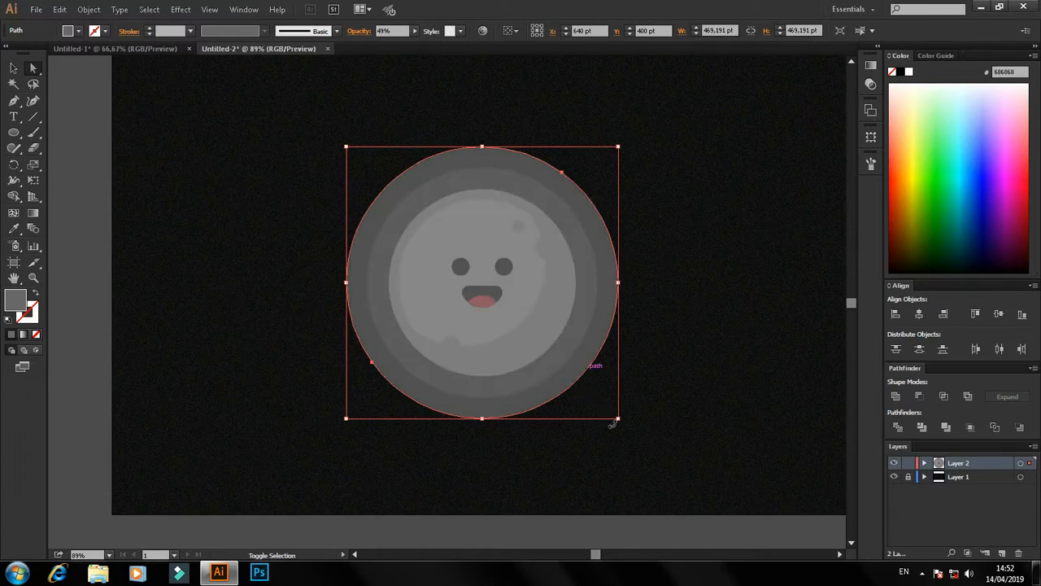
key(ctrl+c)
key(ctrl+shift+v)
drag(618, 421, 638, 442)
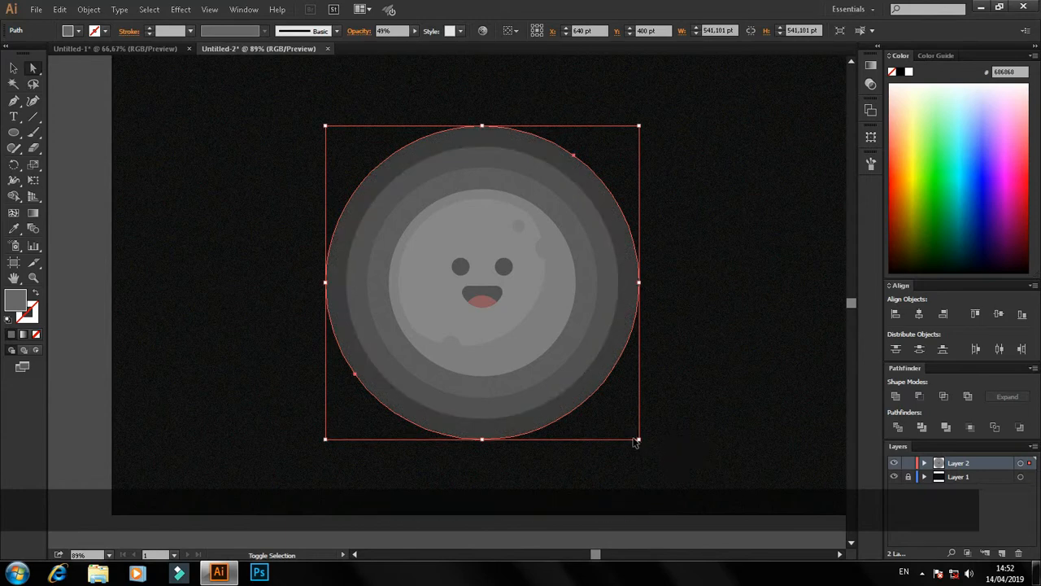
Send the outermost and the middle glow circles to the back, behind the moon and its face
right_click(598, 379)
mouse_move(687, 323)
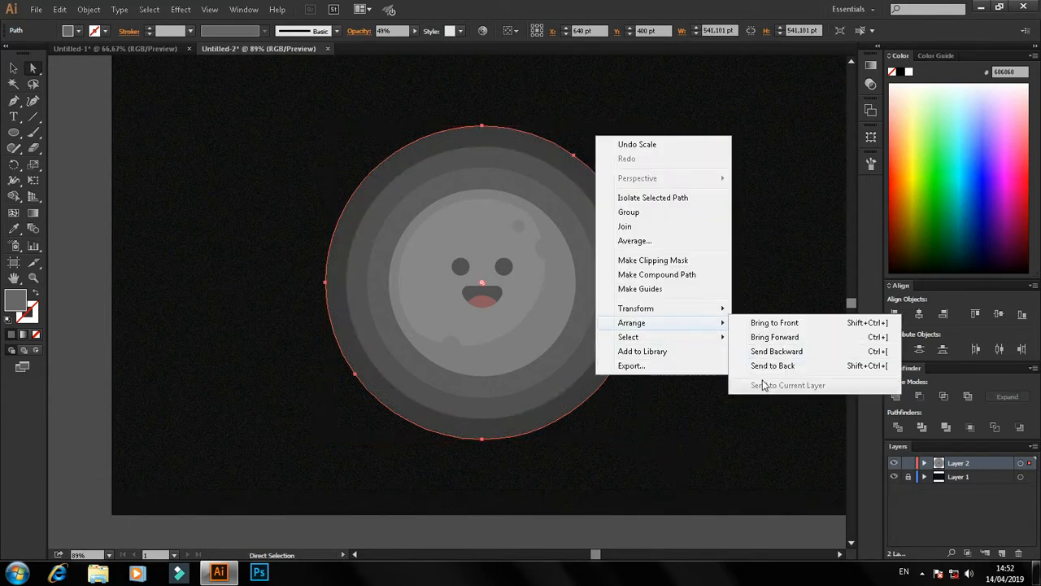
click(771, 366)
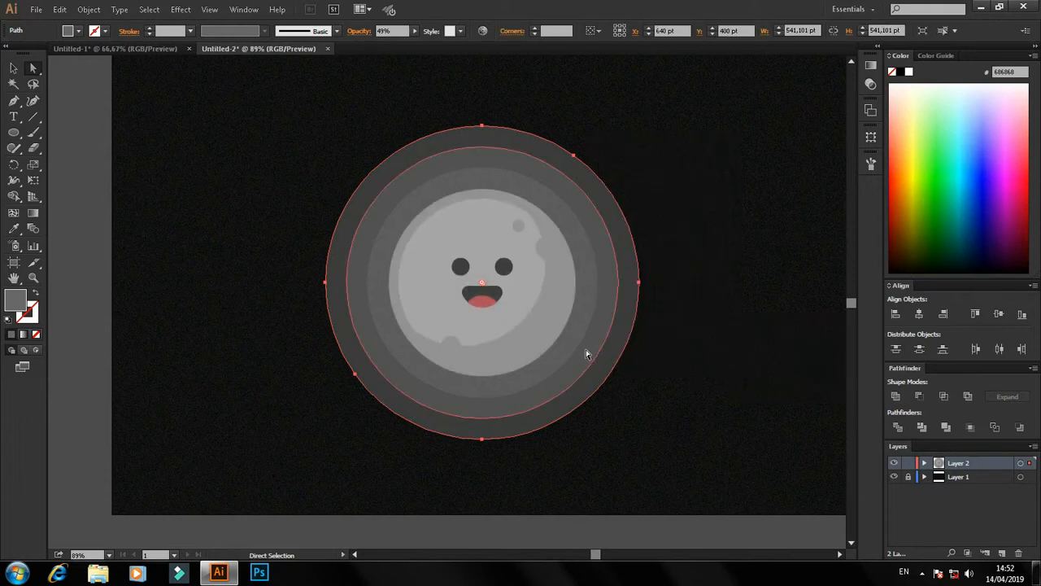
click(587, 355)
right_click(587, 354)
mouse_move(681, 297)
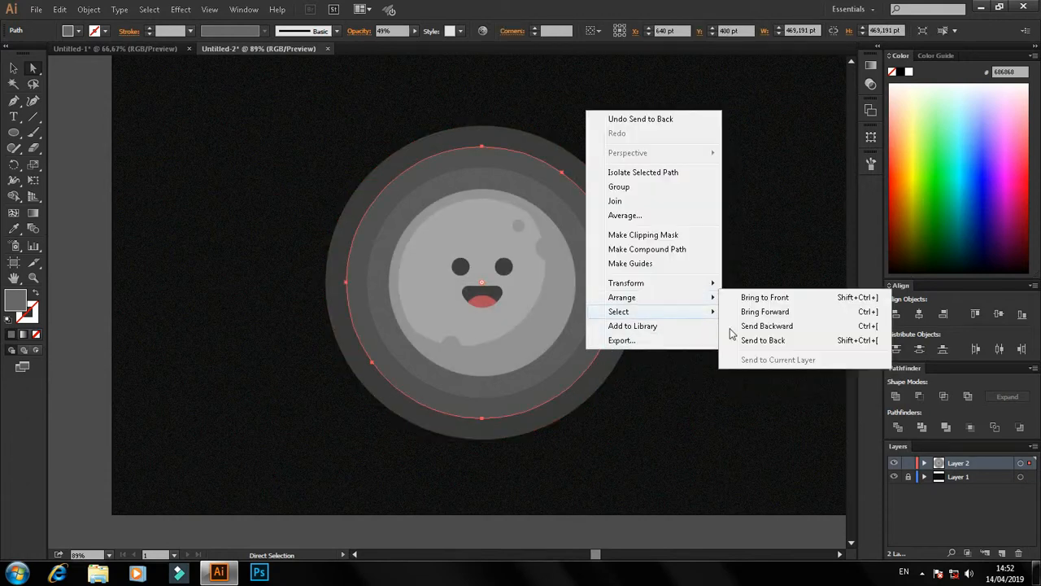
click(738, 340)
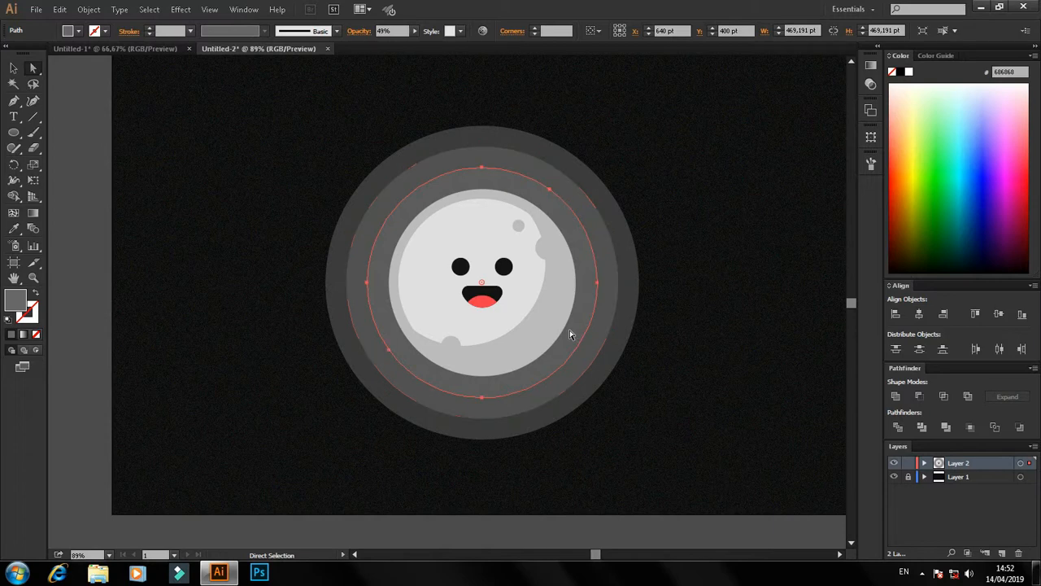
Send the innermost glow circle to the back, followed by the outermost glow circle
shift+click(591, 343)
shift+click(617, 350)
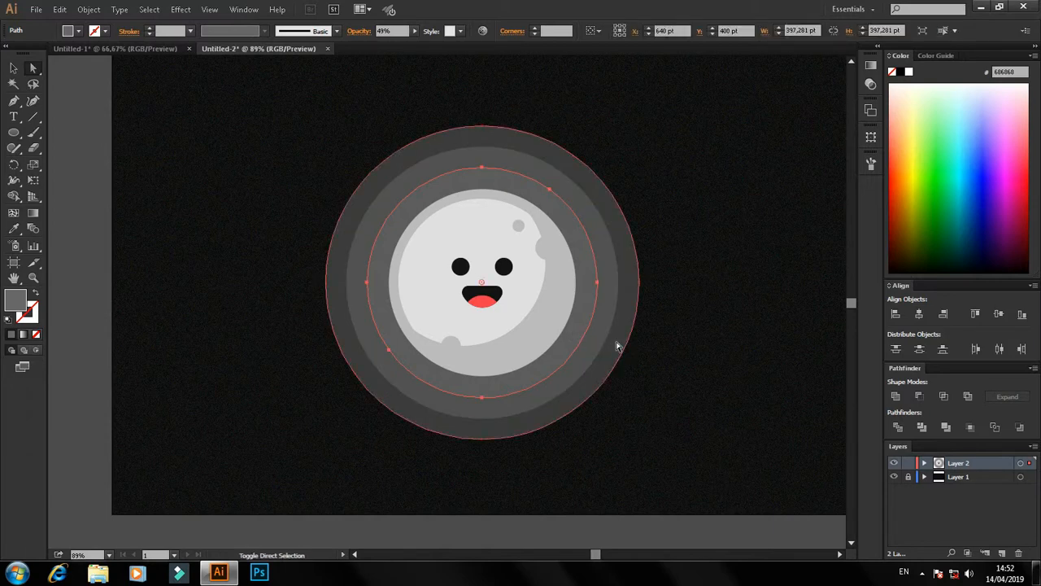
shift+click(616, 345)
right_click(618, 333)
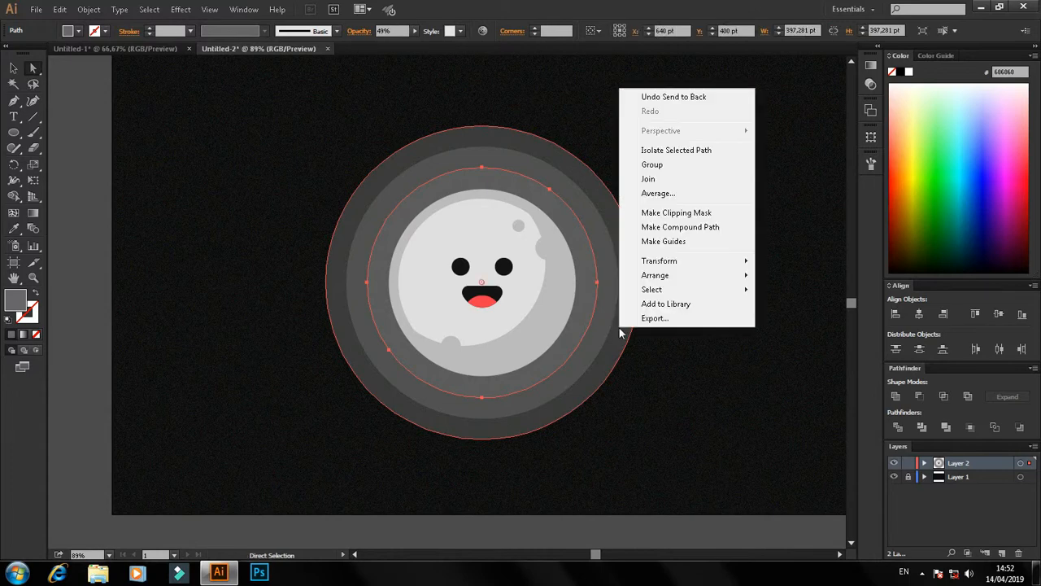
mouse_move(697, 275)
click(781, 319)
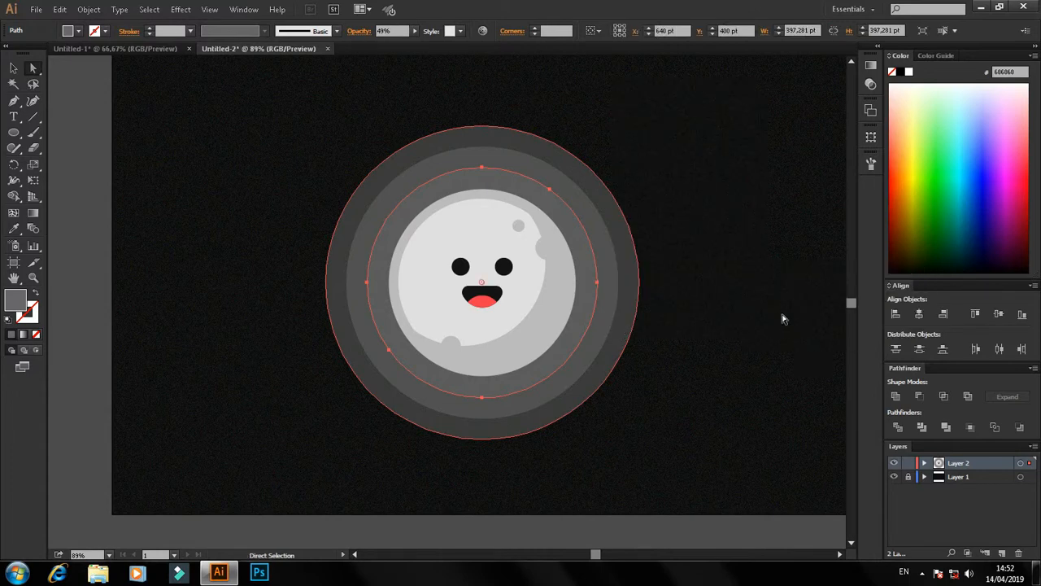
click(633, 405)
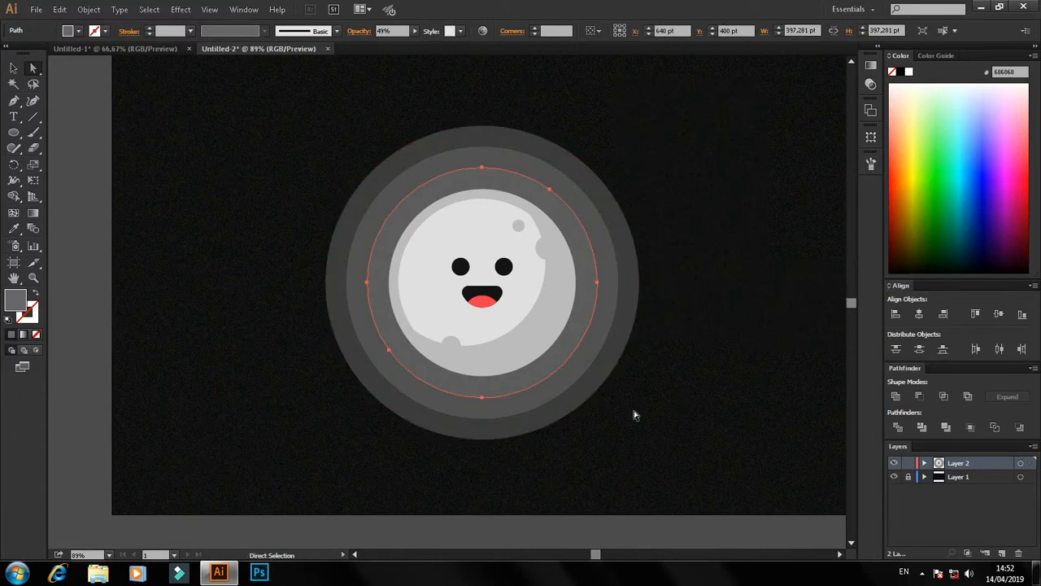
click(540, 419)
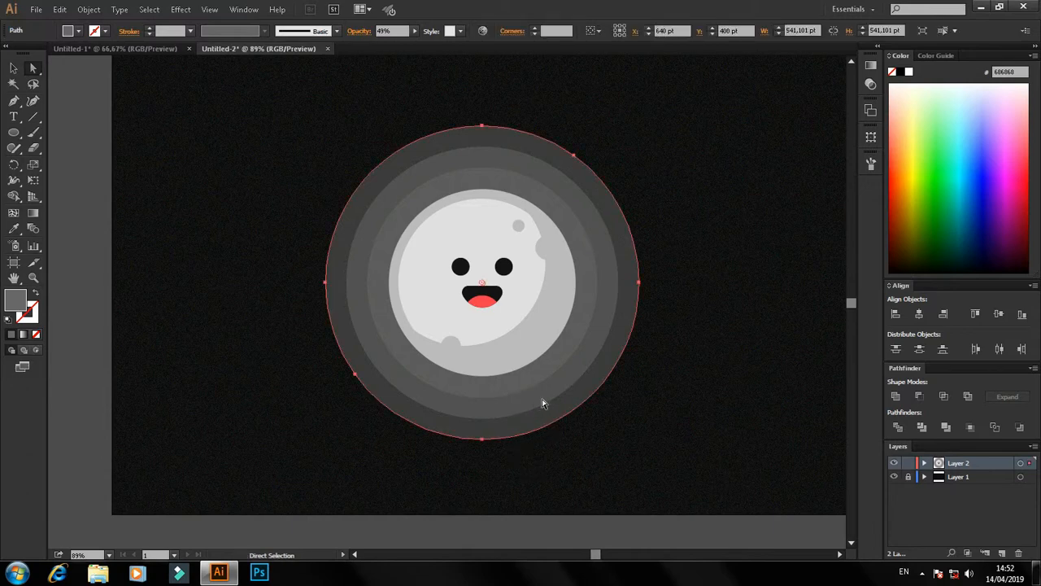
right_click(542, 399)
mouse_move(611, 353)
click(720, 389)
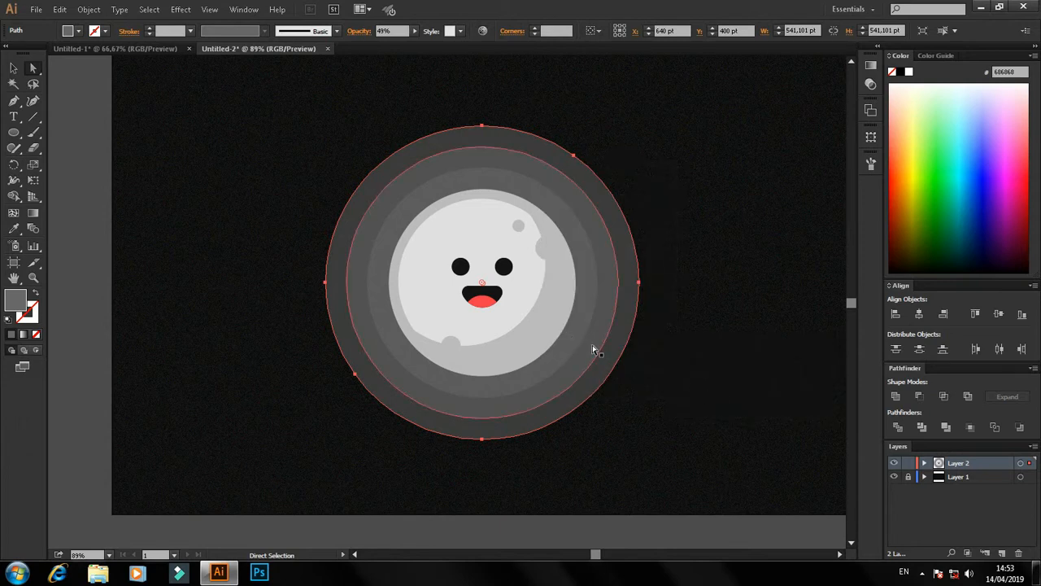
Send the two outer glow circles to the back together, followed by all three glow circles as one selection
shift+click(606, 349)
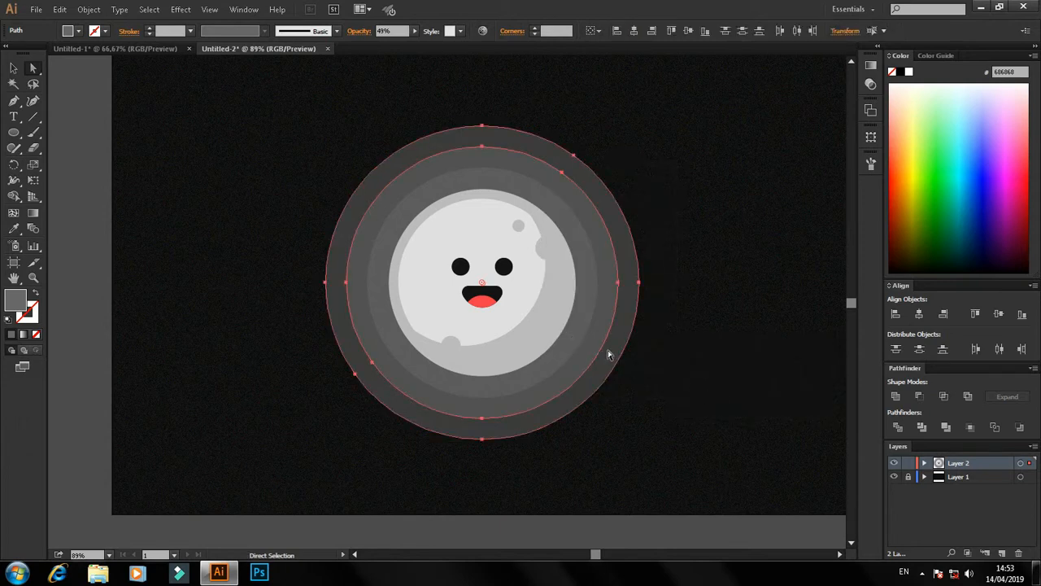
right_click(608, 351)
mouse_move(687, 301)
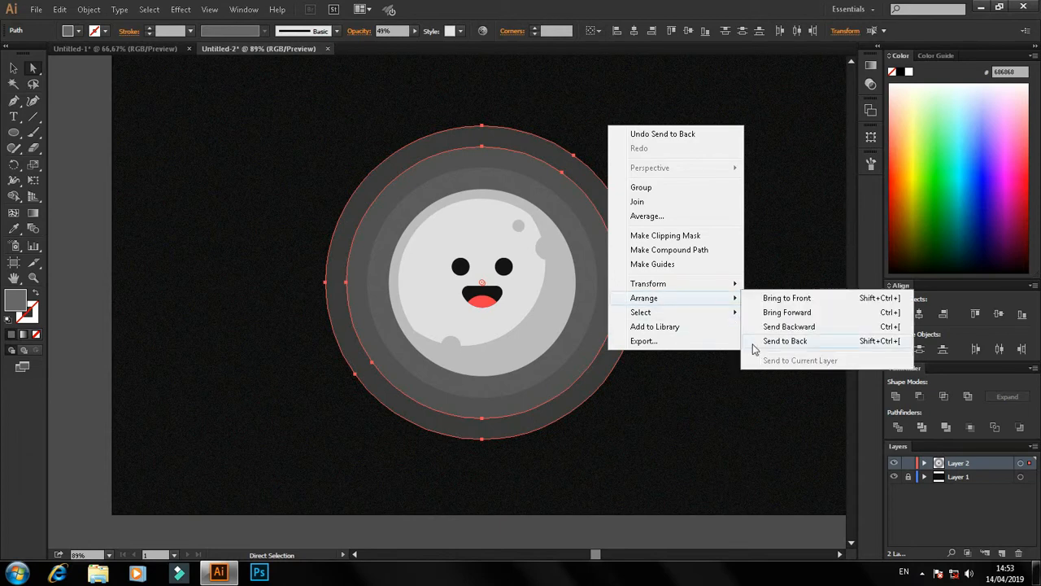
click(750, 342)
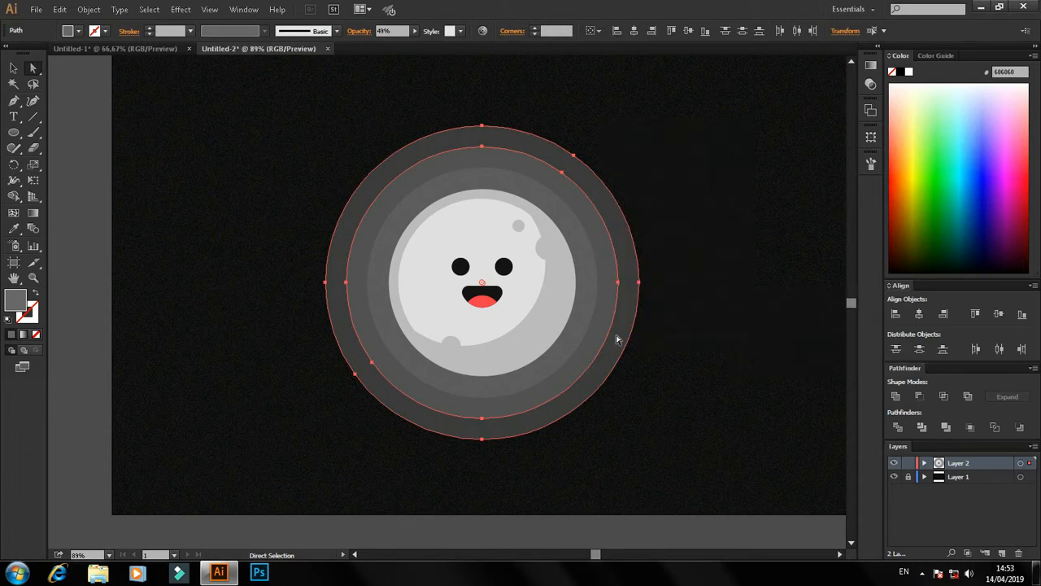
shift+click(576, 325)
right_click(576, 325)
mouse_move(631, 498)
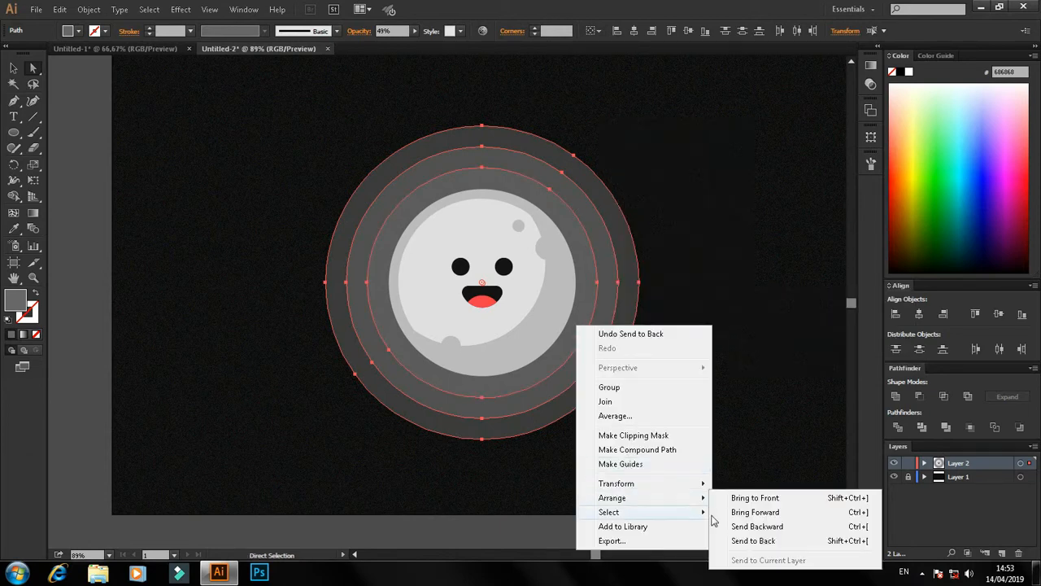
click(744, 541)
Enlarge all three glow circles together slightly about their common center
key(v)
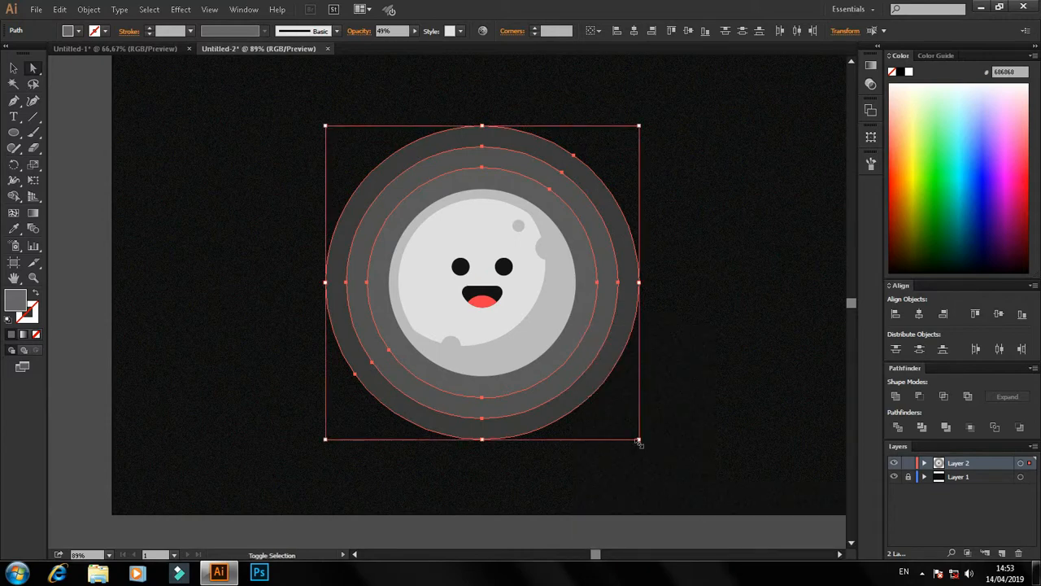
mouse_move(639, 440)
mouse_down()
mouse_move(656, 459)
mouse_move(652, 451)
mouse_up()
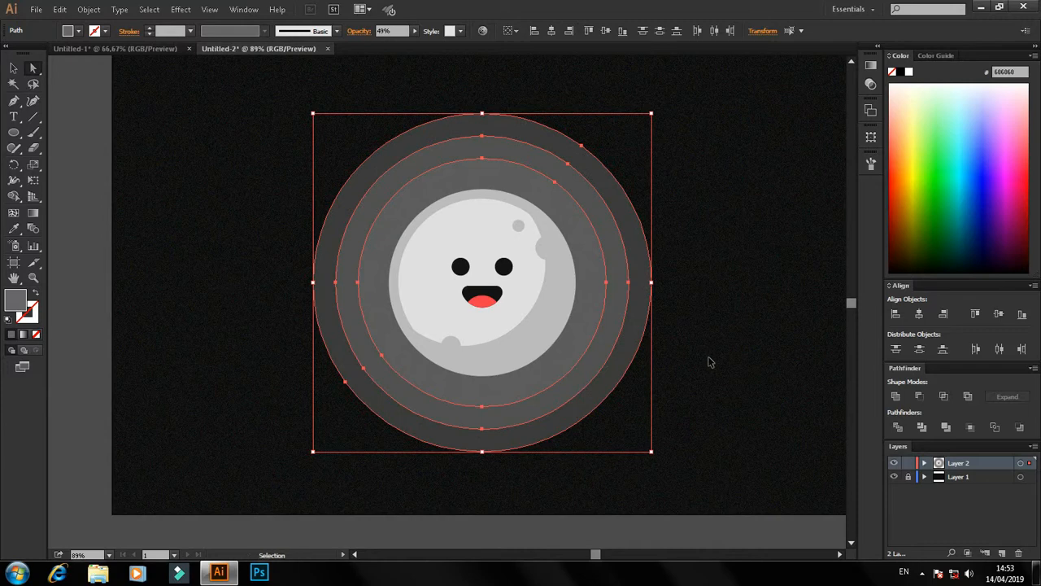
key(a)
click(710, 357)
scroll(710, 356, down, 1)
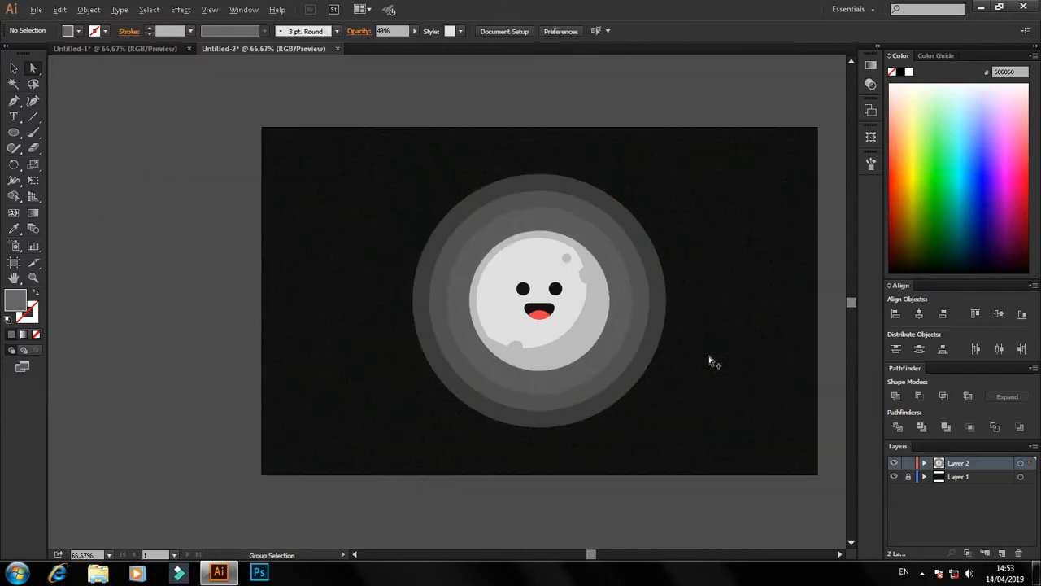
scroll(691, 392, up, 1)
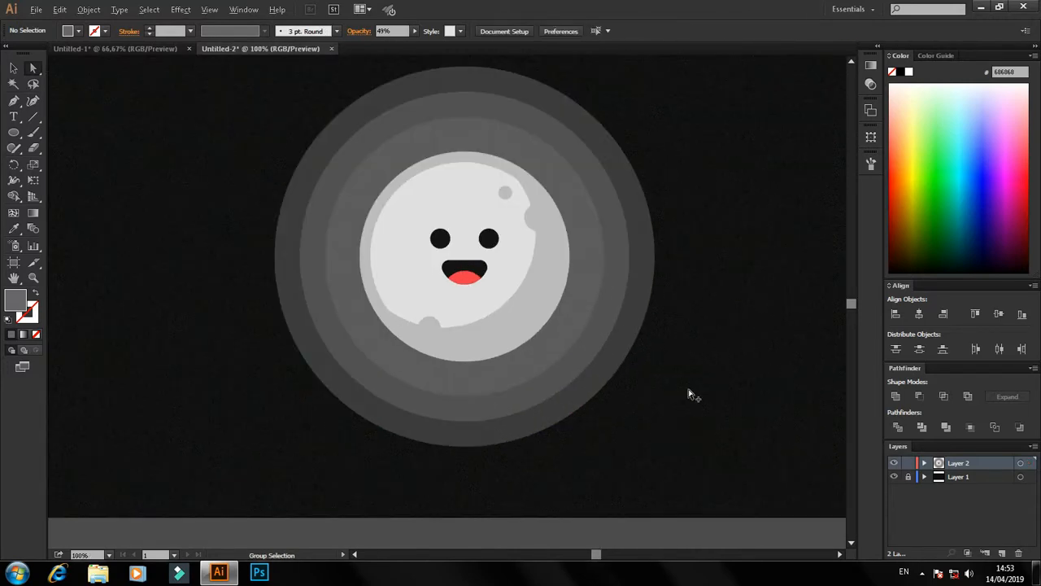
Enlarge the two outer glow circles together about their center until the outermost is about 612 pt wide
click(562, 410)
key(v)
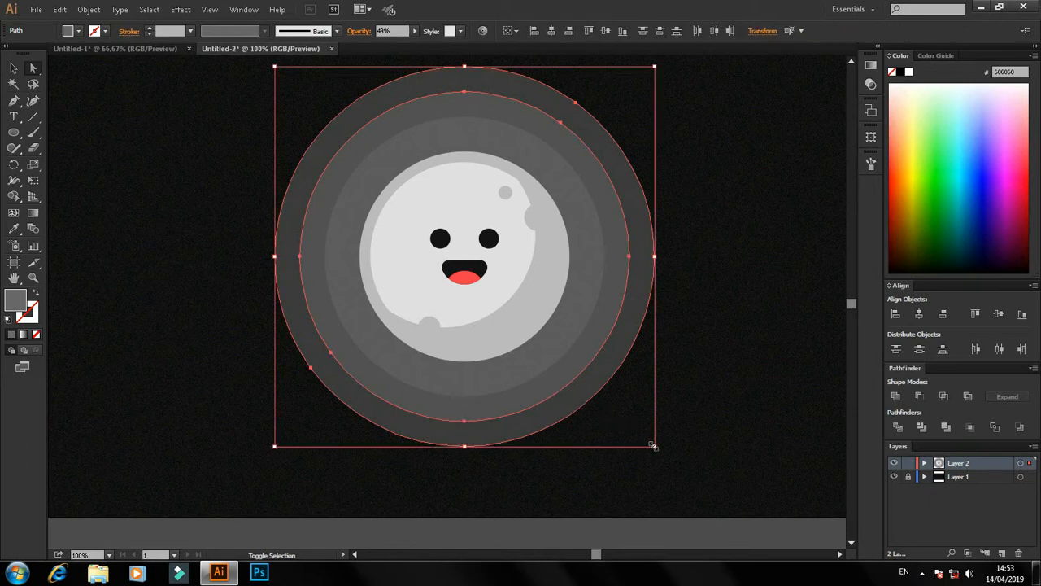
drag(653, 446, 666, 455)
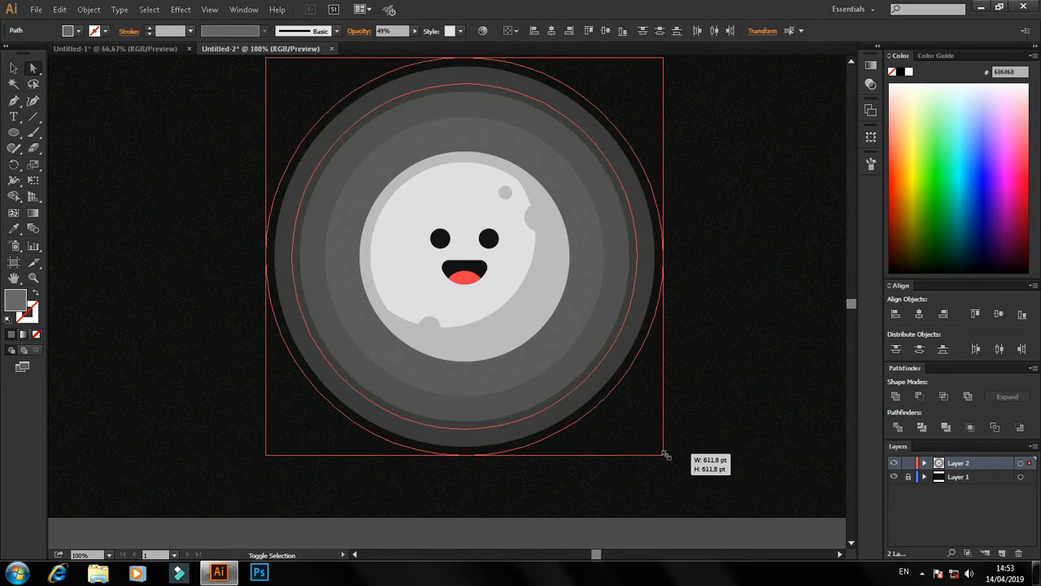
key(a)
click(618, 431)
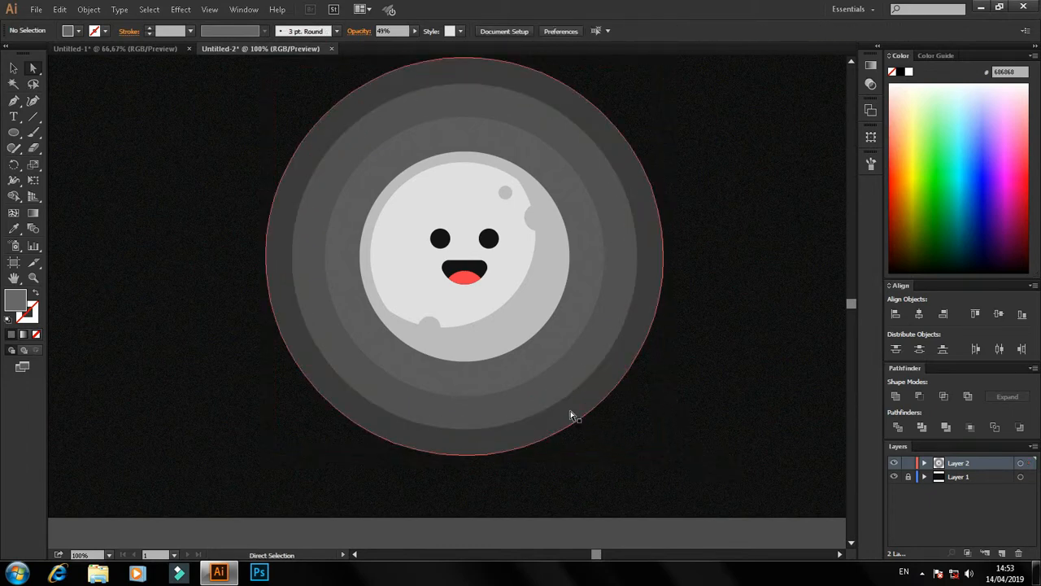
Enlarge only the outermost glow circle about its center to about 652 pt
click(574, 424)
key(v)
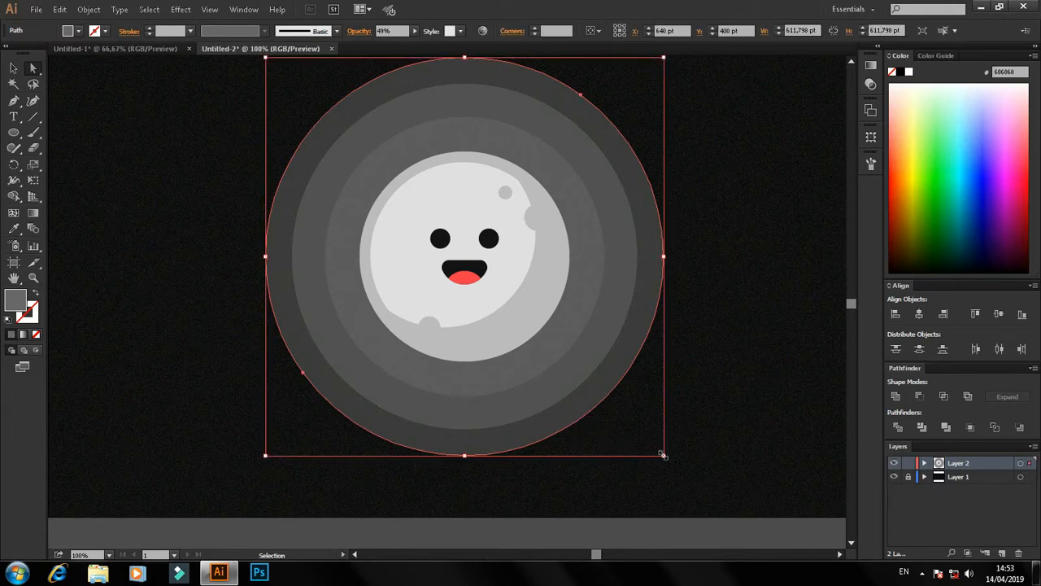
drag(663, 456, 681, 460)
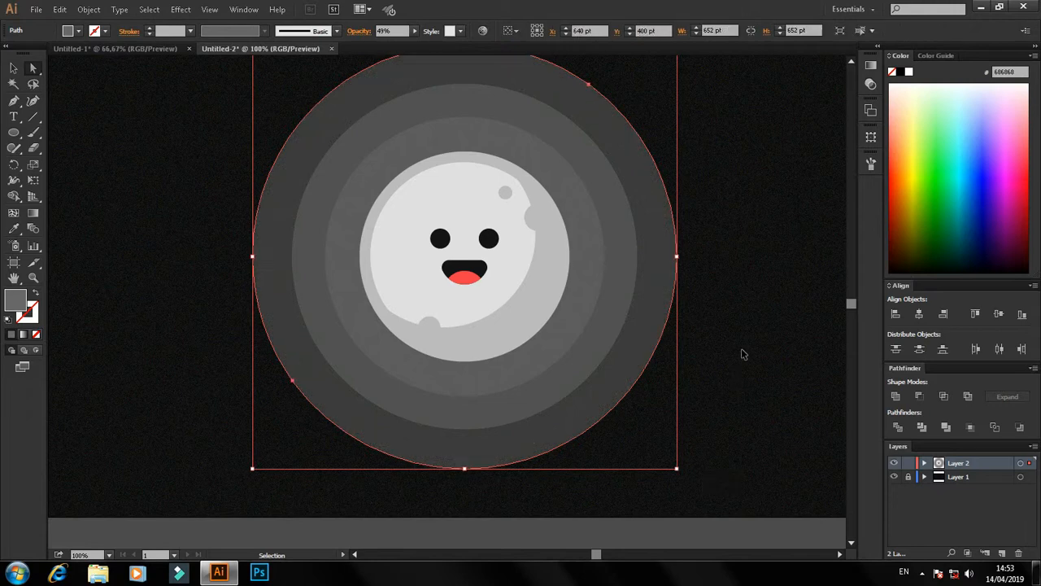
click(720, 368)
scroll(661, 418, down, 1)
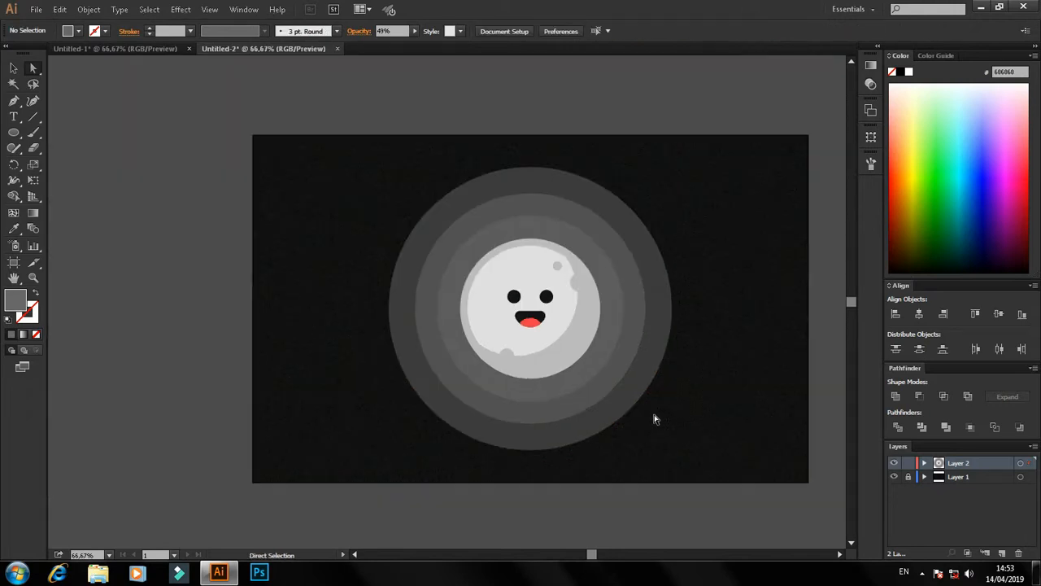
scroll(621, 412, up, 1)
Lower the opacity of all three glow circles to 28% and apply the Grain effect to them
key(ctrl+a)
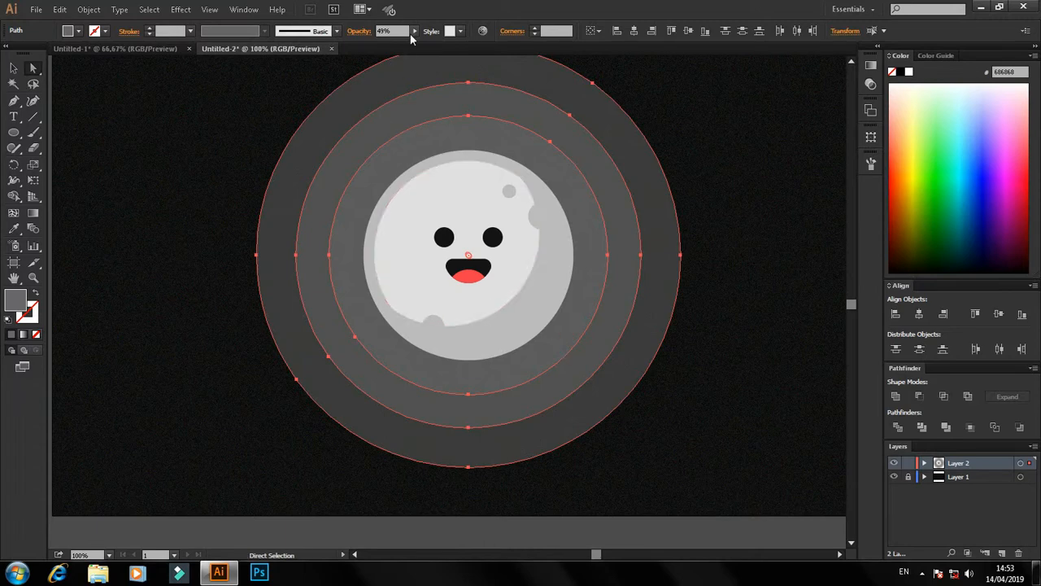
drag(383, 41, 375, 41)
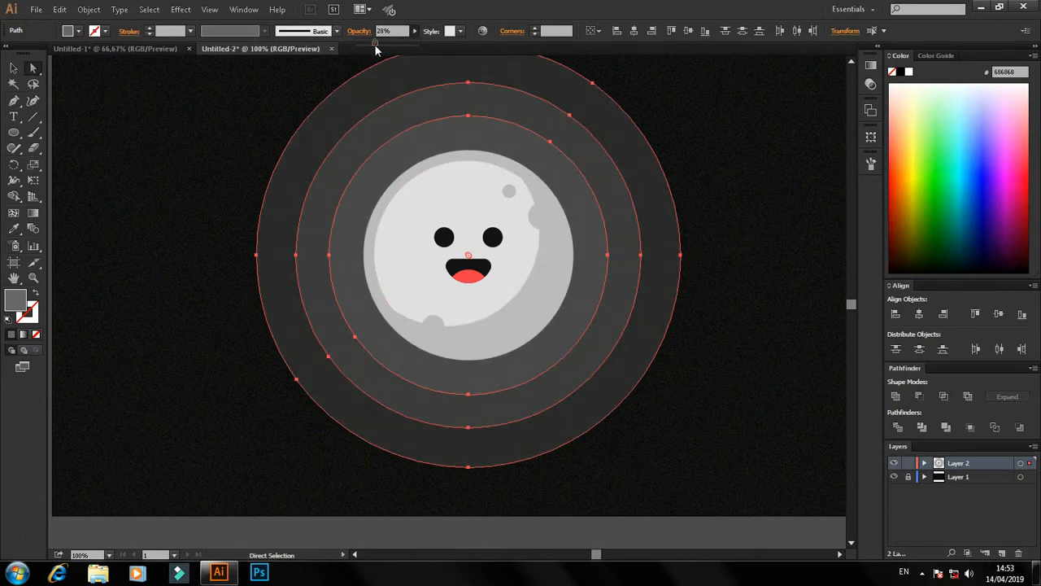
click(184, 14)
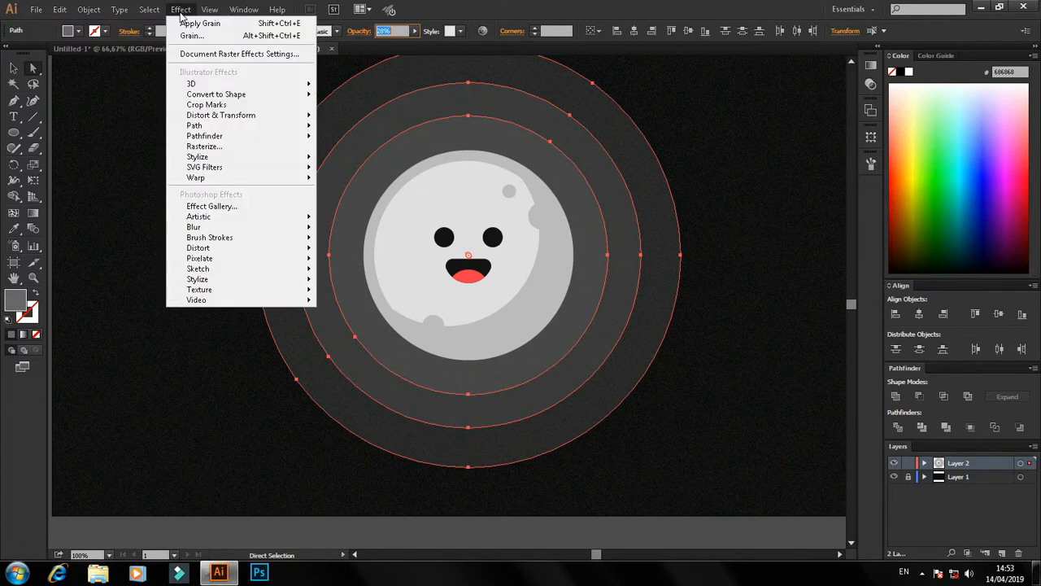
click(216, 25)
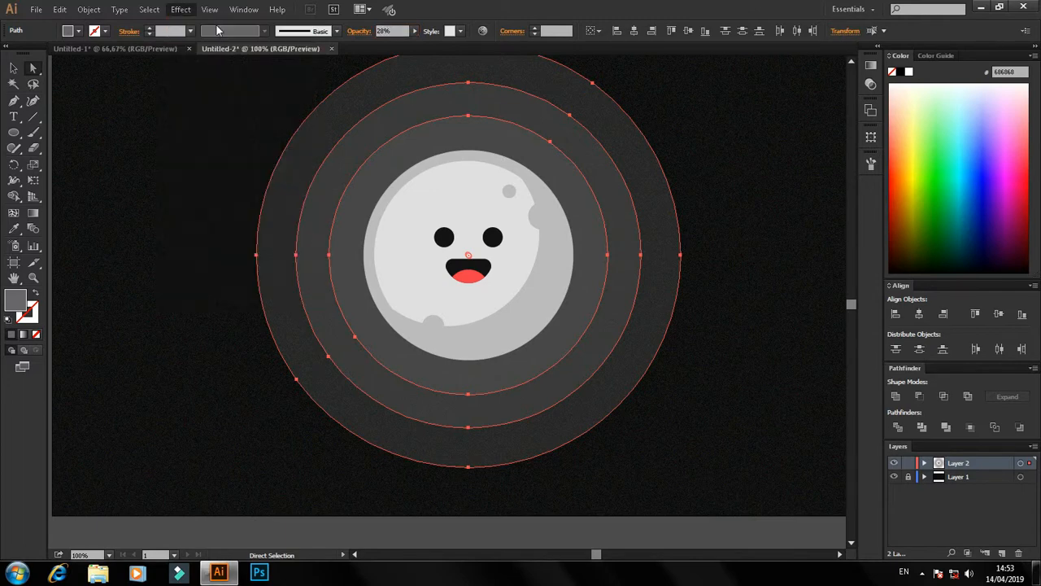
click(206, 132)
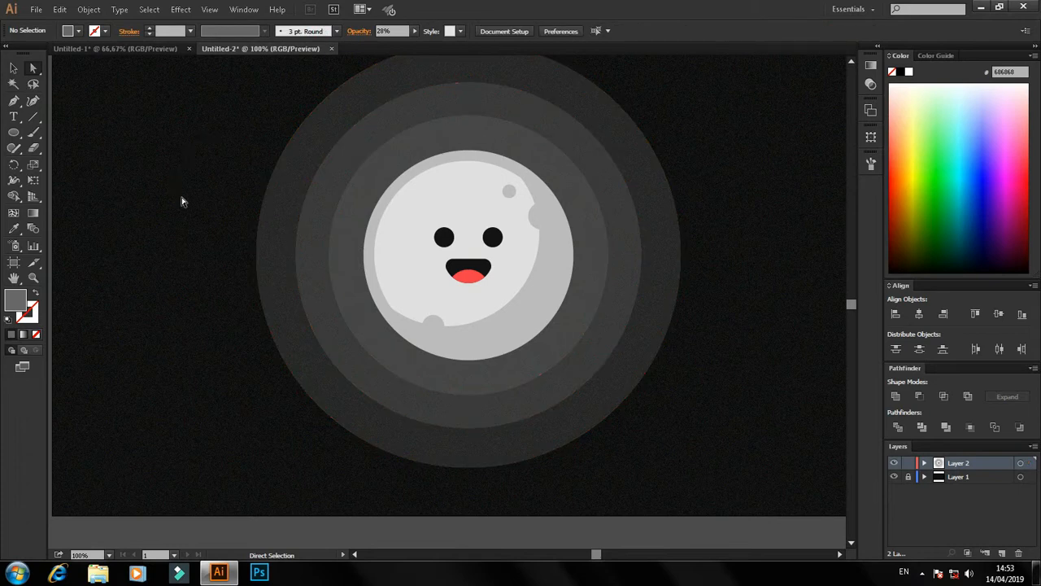
Darken the fill of all three glow circles to the grey 4c4c4c
key(ctrl+minus)
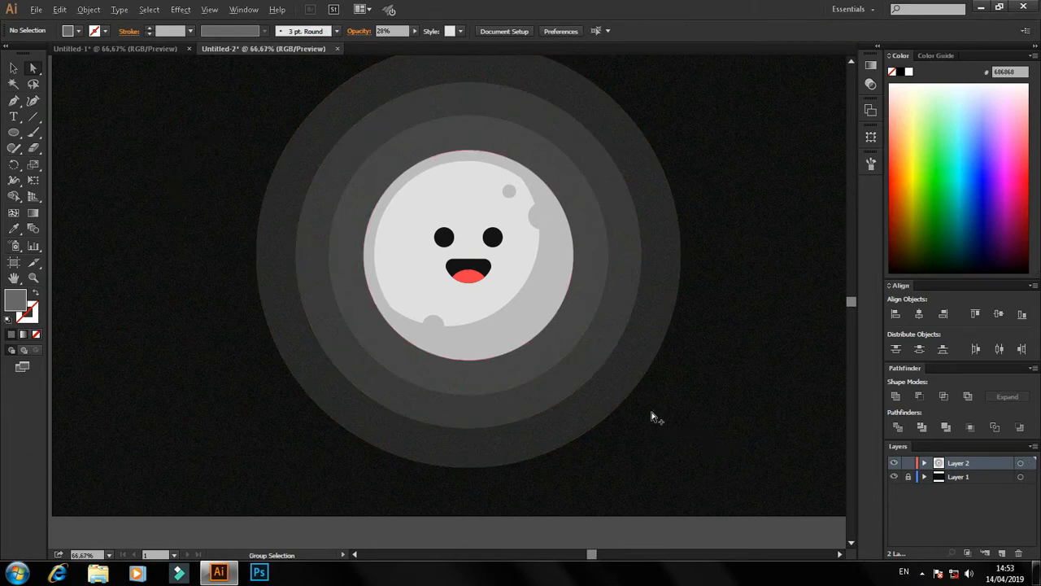
drag(720, 365, 688, 359)
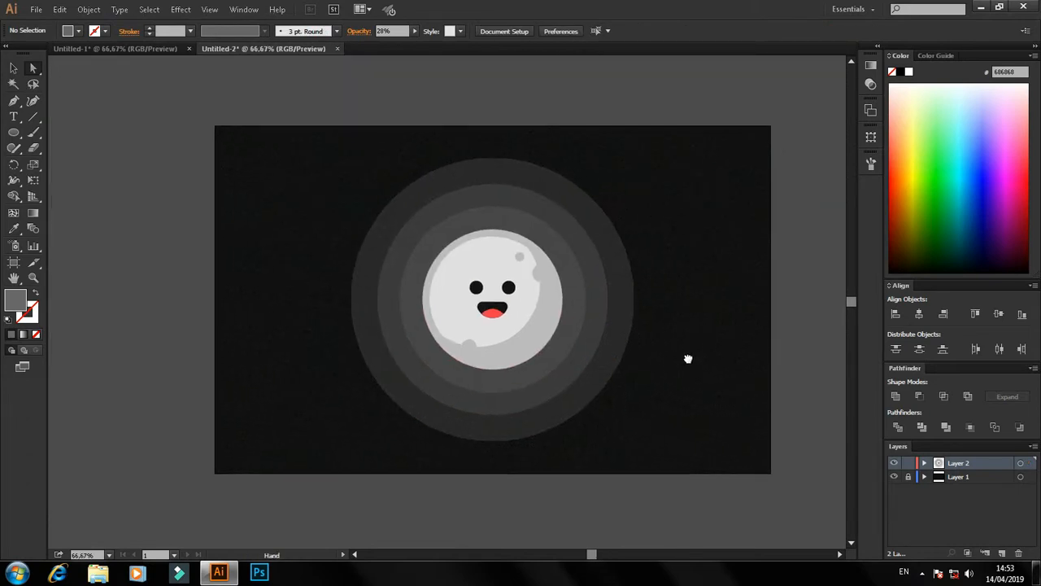
click(600, 379)
shift+click(553, 363)
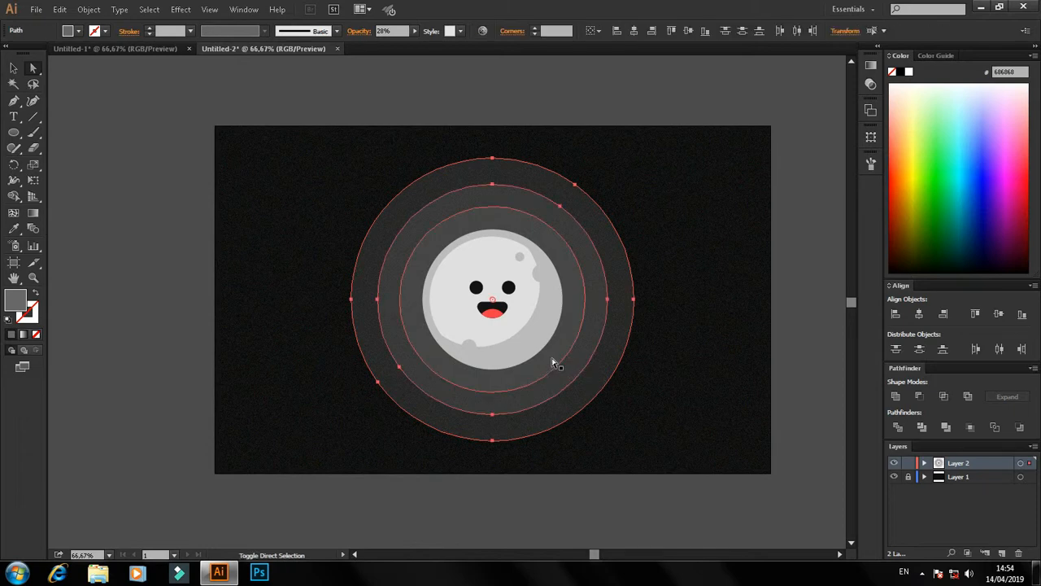
double_click(16, 303)
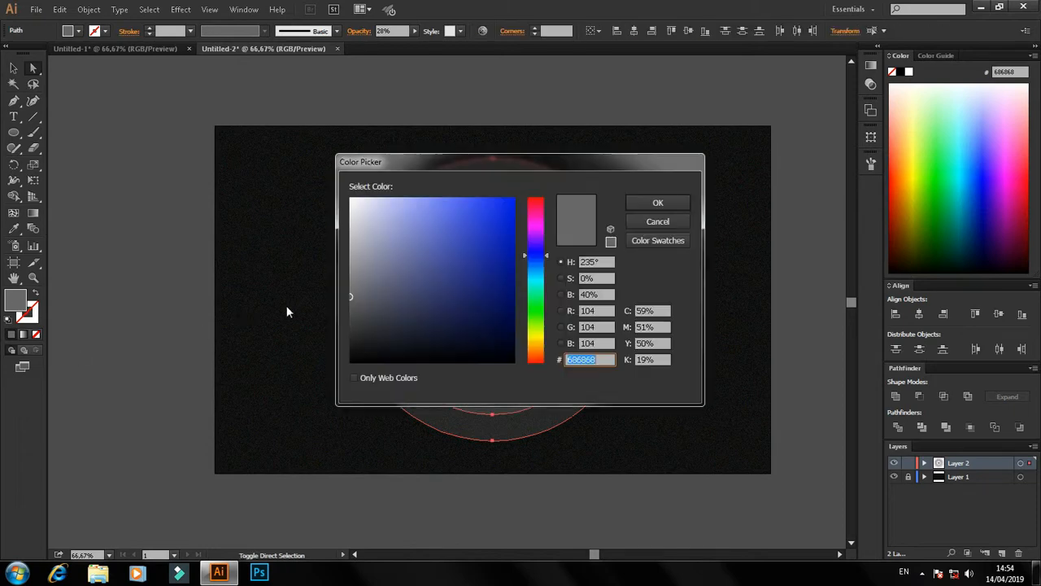
click(350, 314)
click(654, 206)
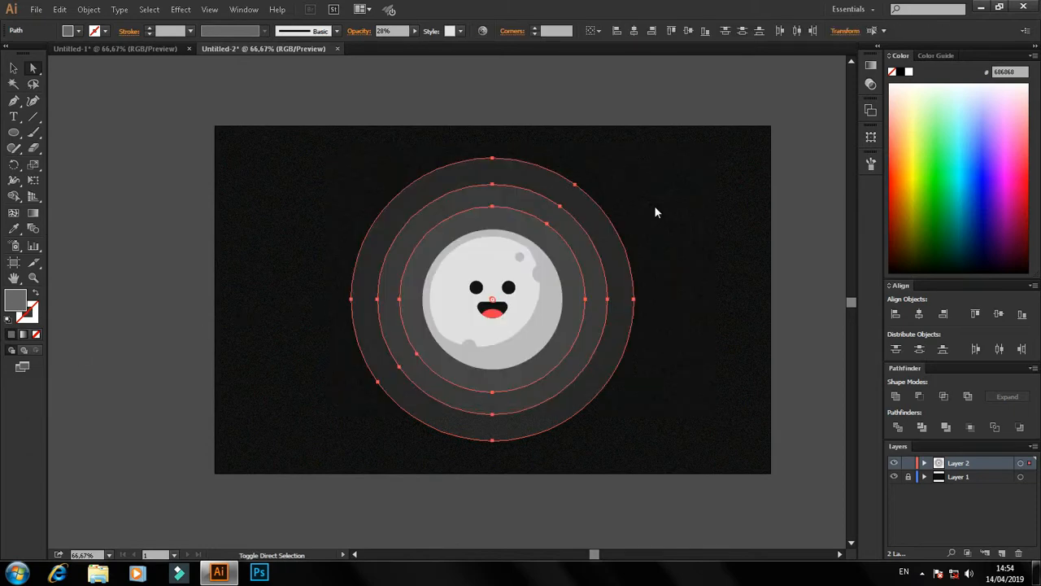
click(683, 322)
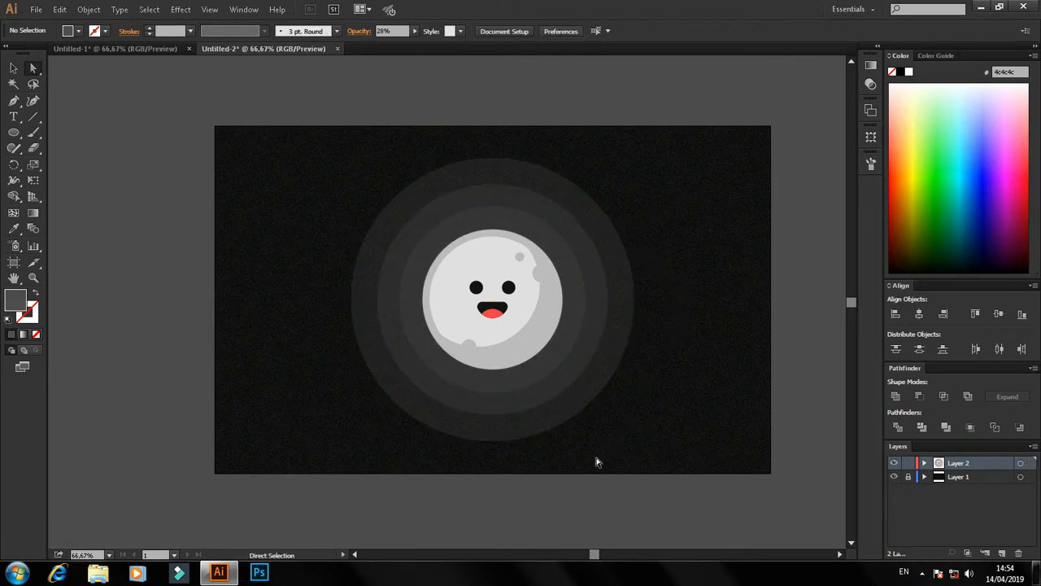
Change the fill of all three glow circles to the darker grey 303030
scroll(580, 449, down, 4)
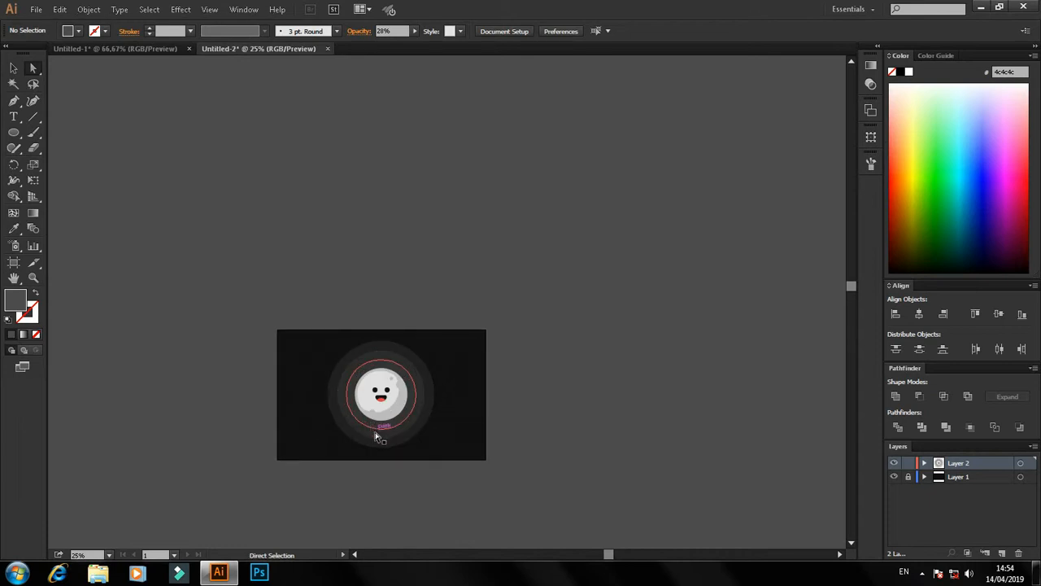
scroll(376, 428, up, 2)
click(388, 437)
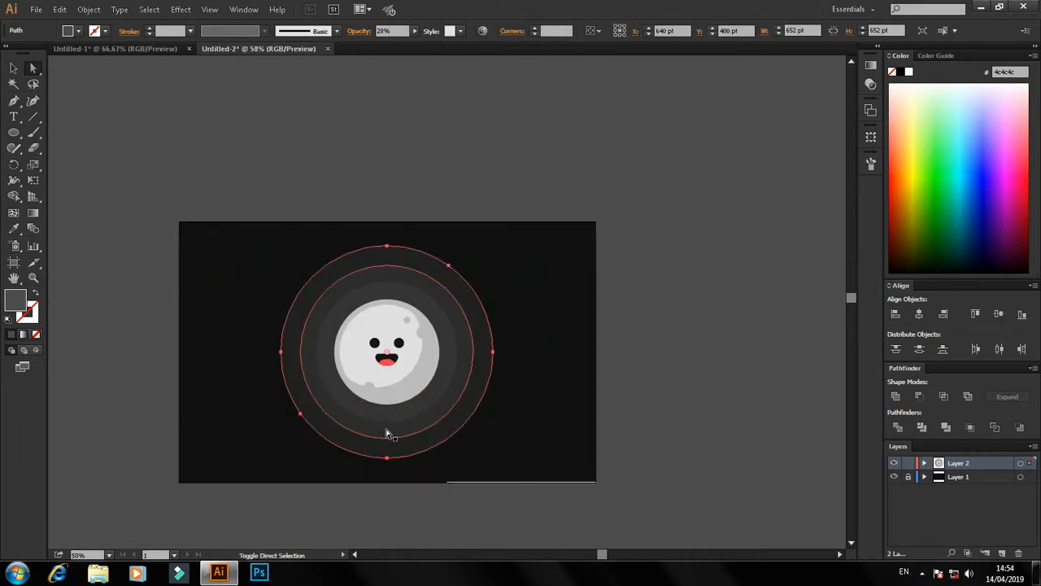
shift+click(389, 421)
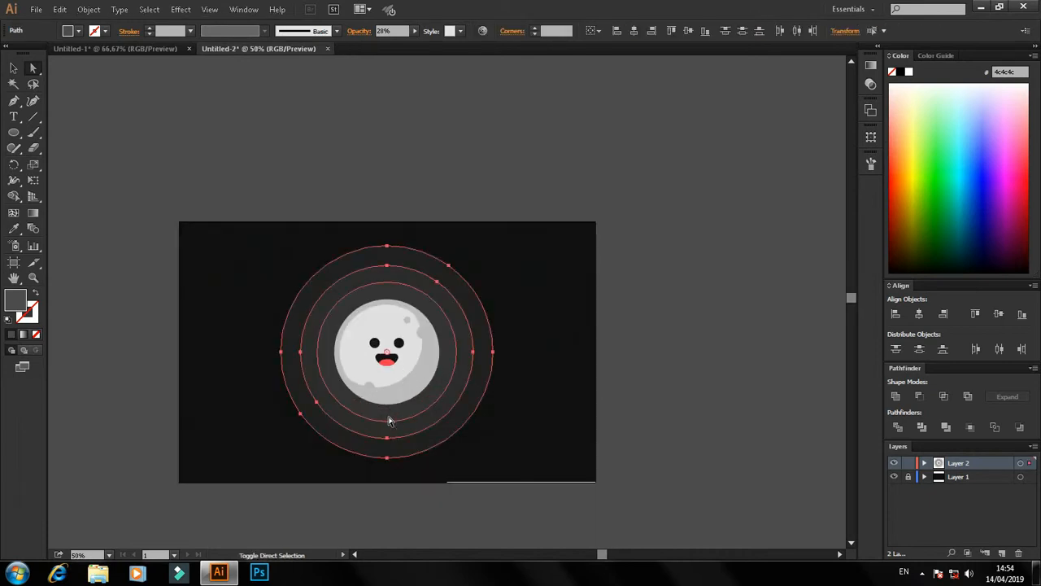
double_click(17, 302)
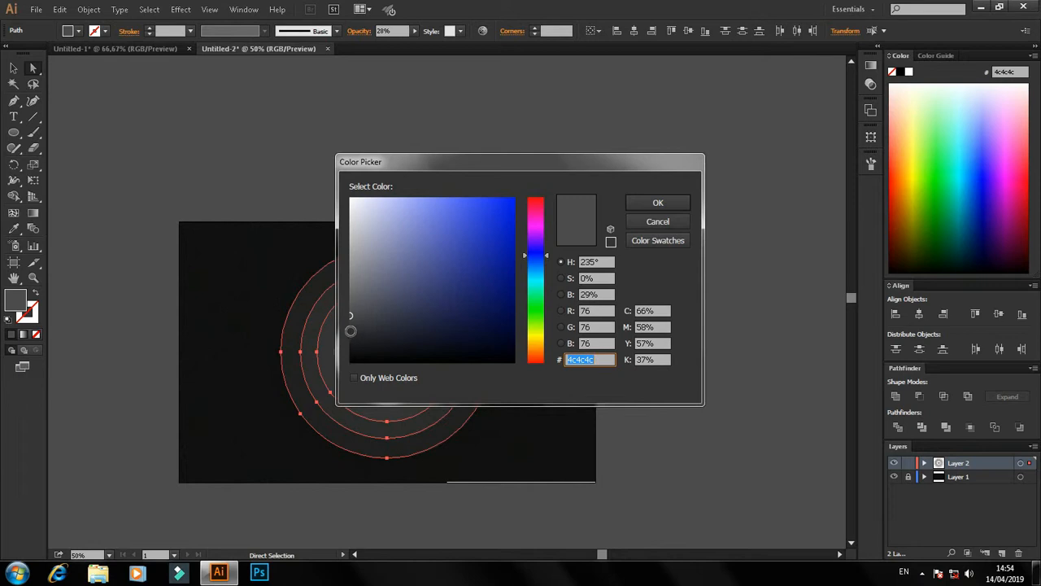
text(303030)
click(657, 203)
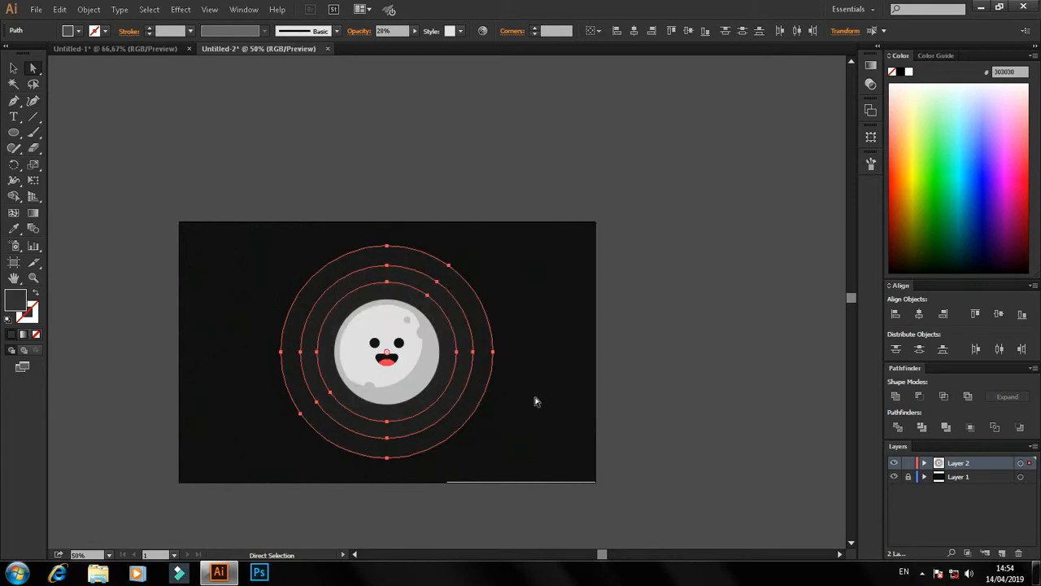
click(535, 401)
Set the fill of all three glow circles to the slightly lighter grey 383838
scroll(432, 472, down, 1)
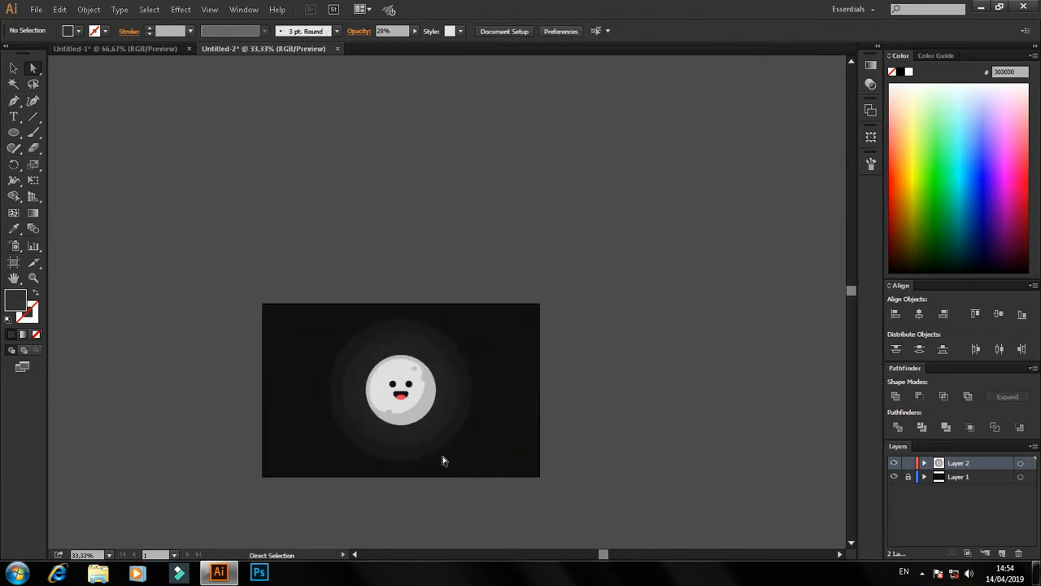
scroll(349, 461, up, 2)
key(space)
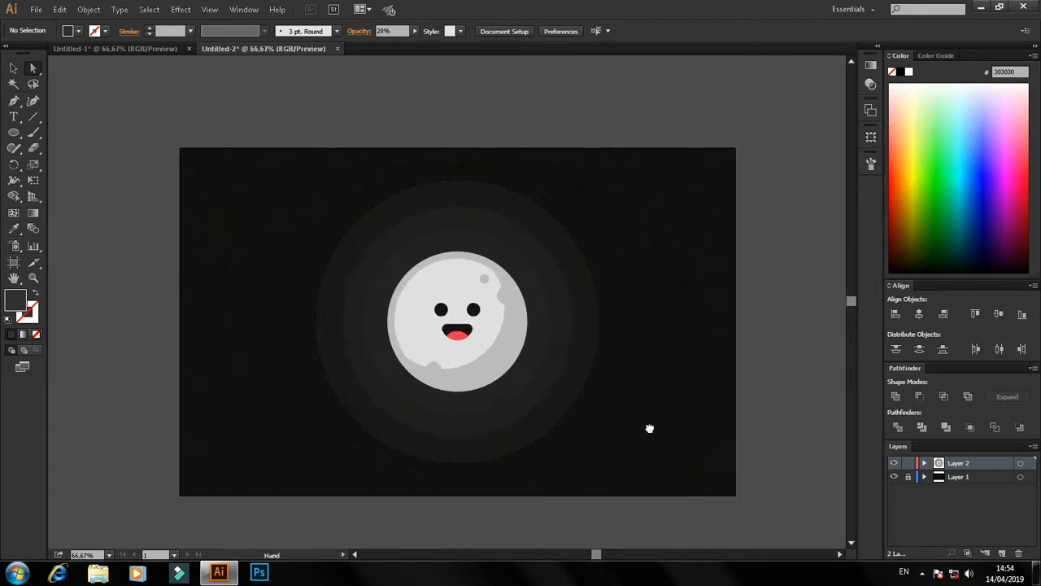
drag(649, 428, 648, 434)
click(521, 448)
shift+click(497, 421)
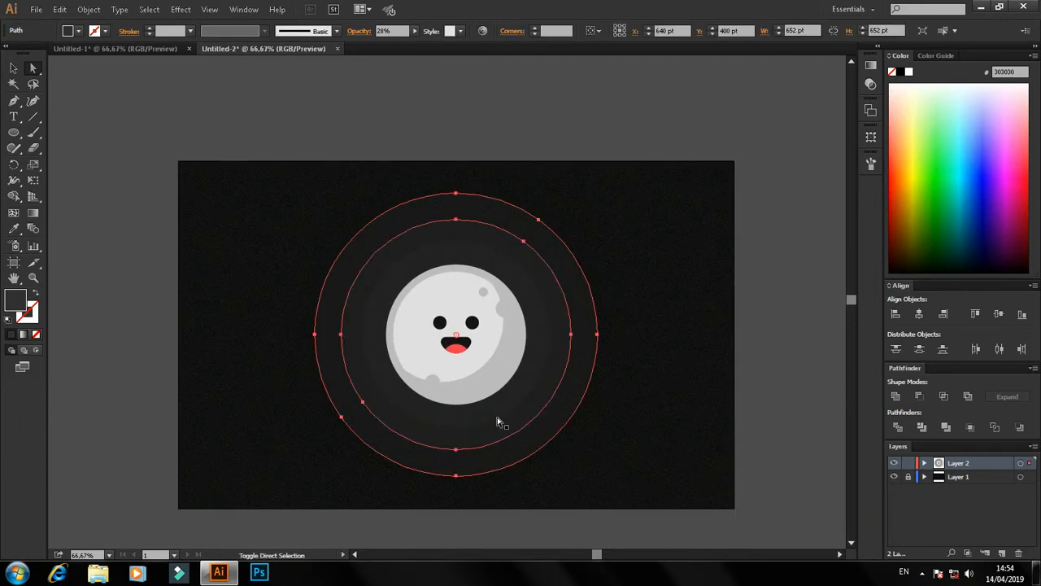
shift+click(493, 416)
double_click(15, 300)
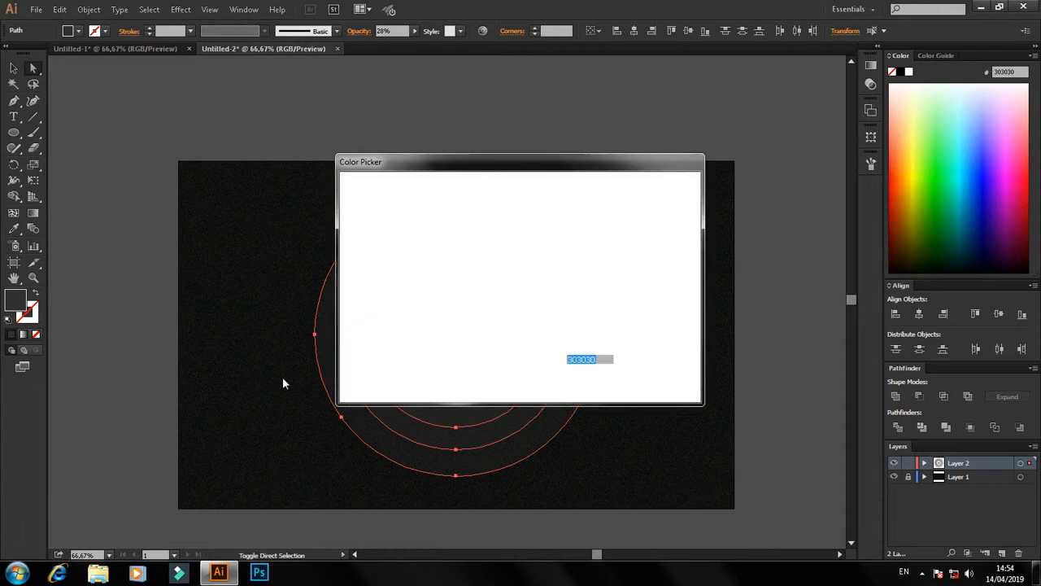
click(350, 325)
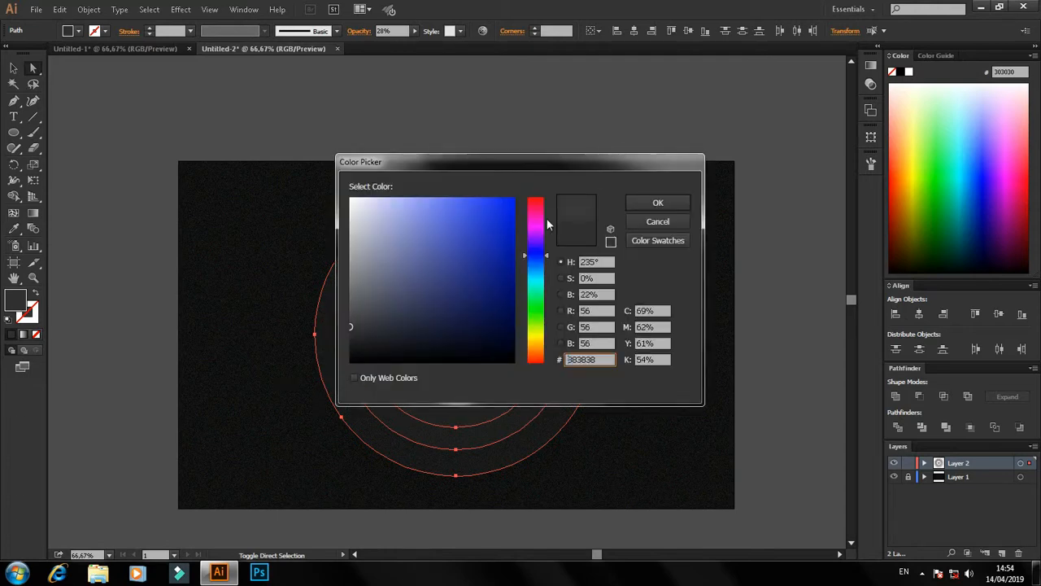
click(657, 202)
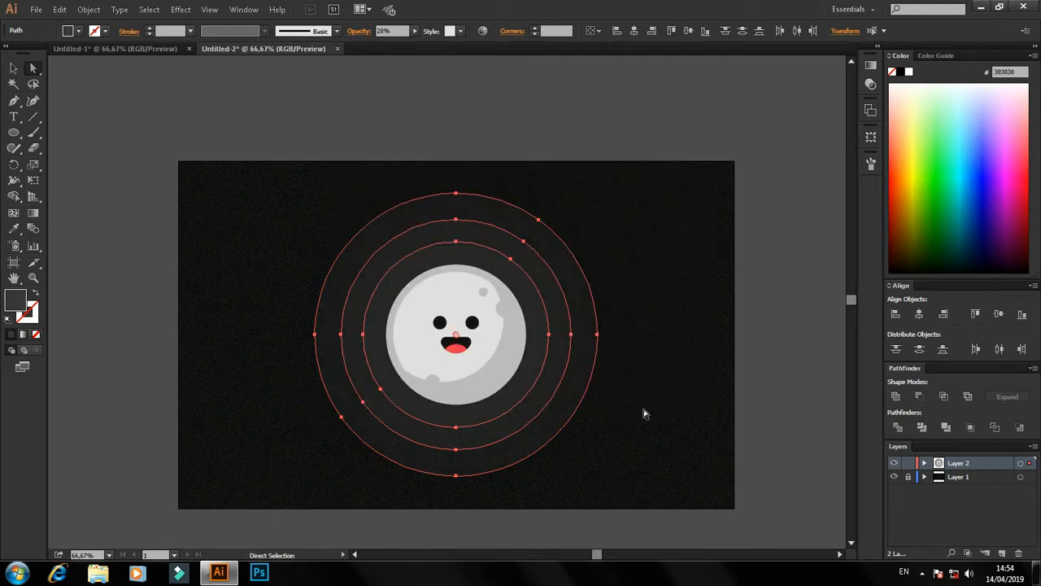
click(620, 448)
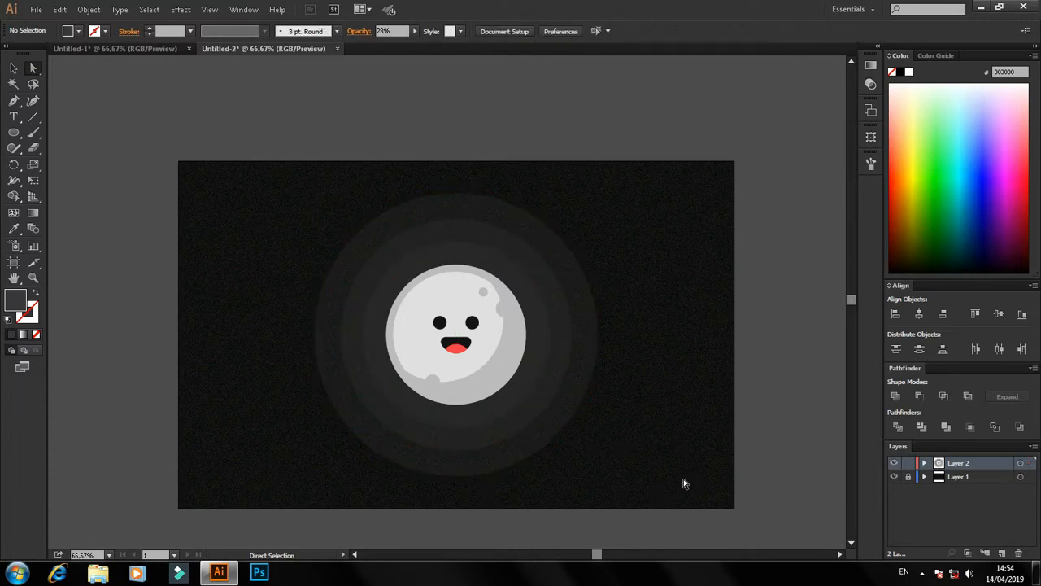
Enlarge the whole moon with its glow circles proportionally about the center to about 708 pt wide
drag(664, 492, 280, 167)
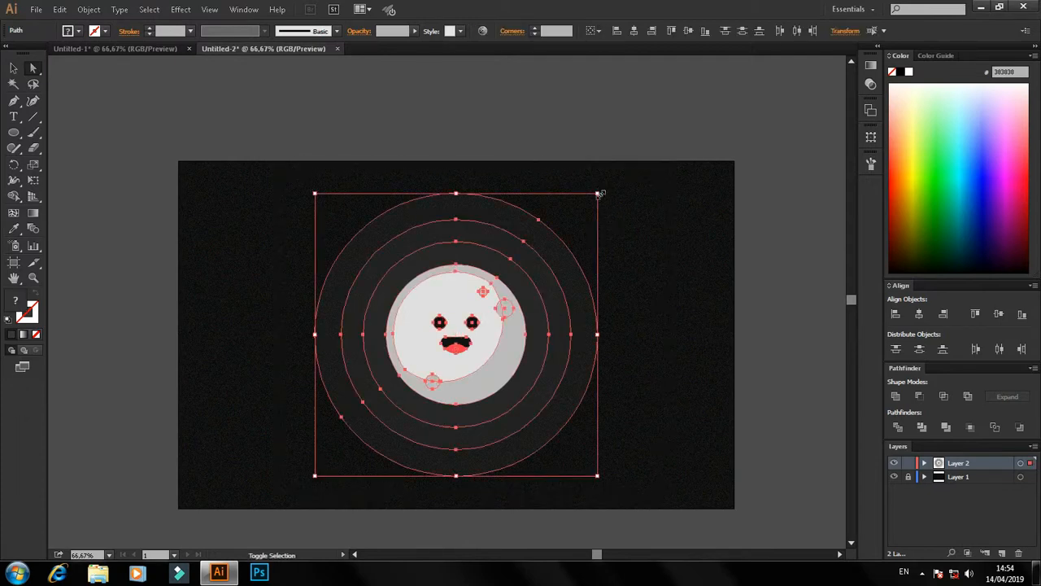
drag(600, 195, 616, 182)
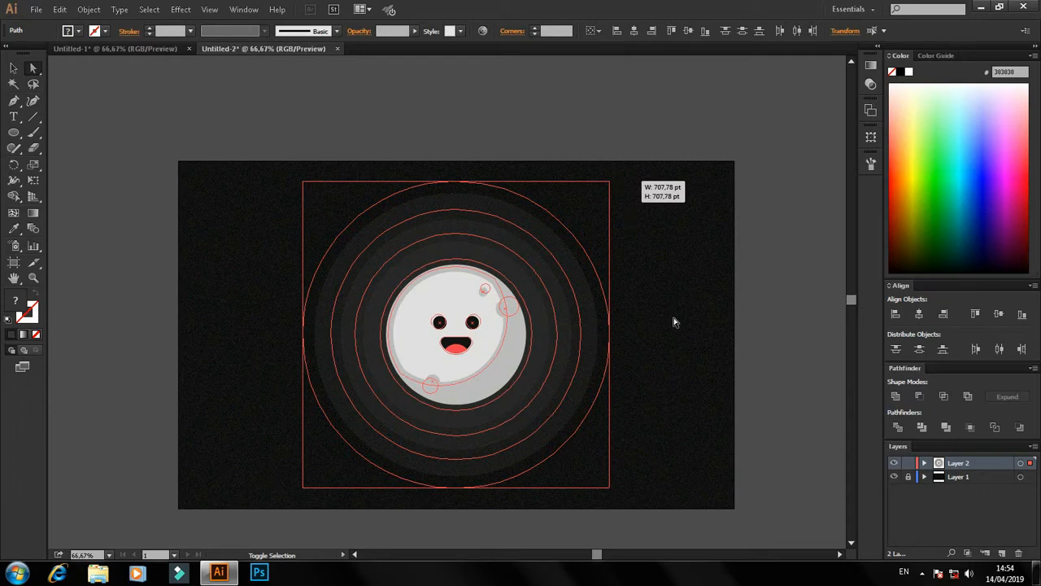